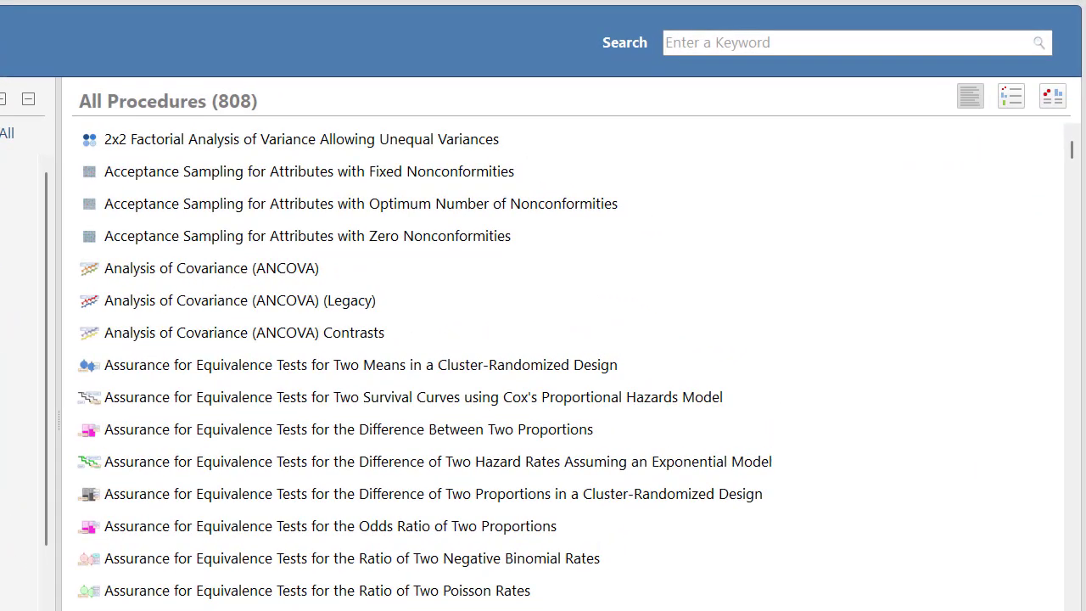
# Search the procedure library for T-Test
pyautogui.click(825, 46)
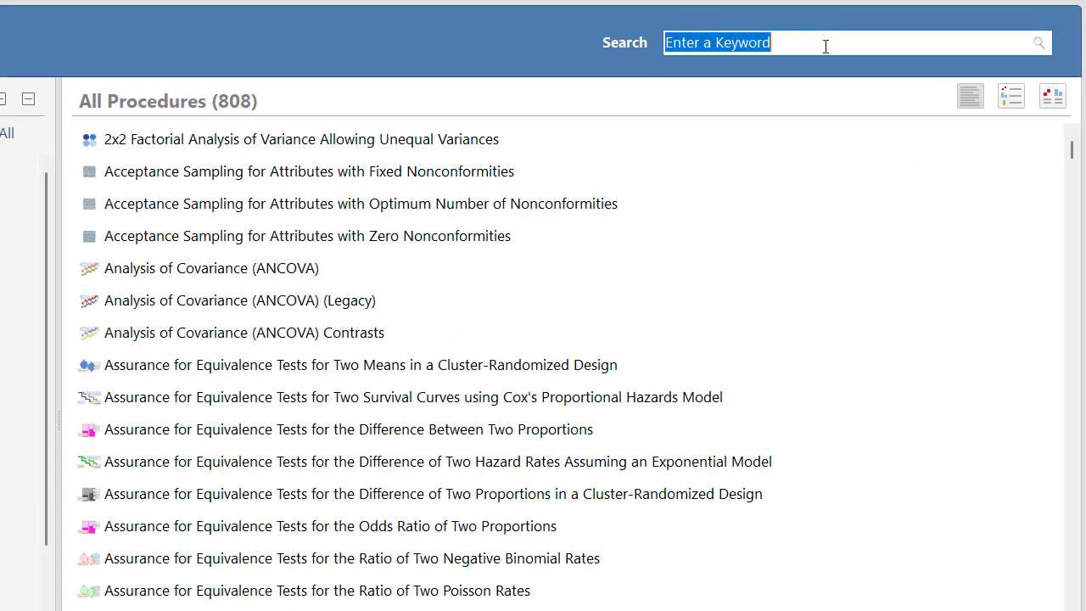
pyautogui.write('T-test')
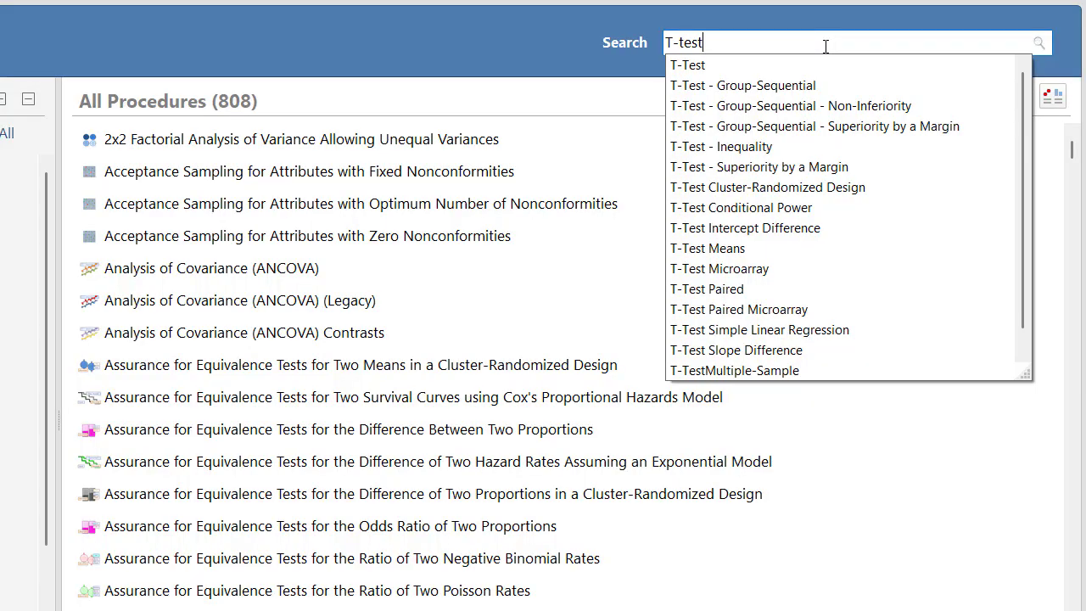
pyautogui.press('Down')
pyautogui.press('Return')
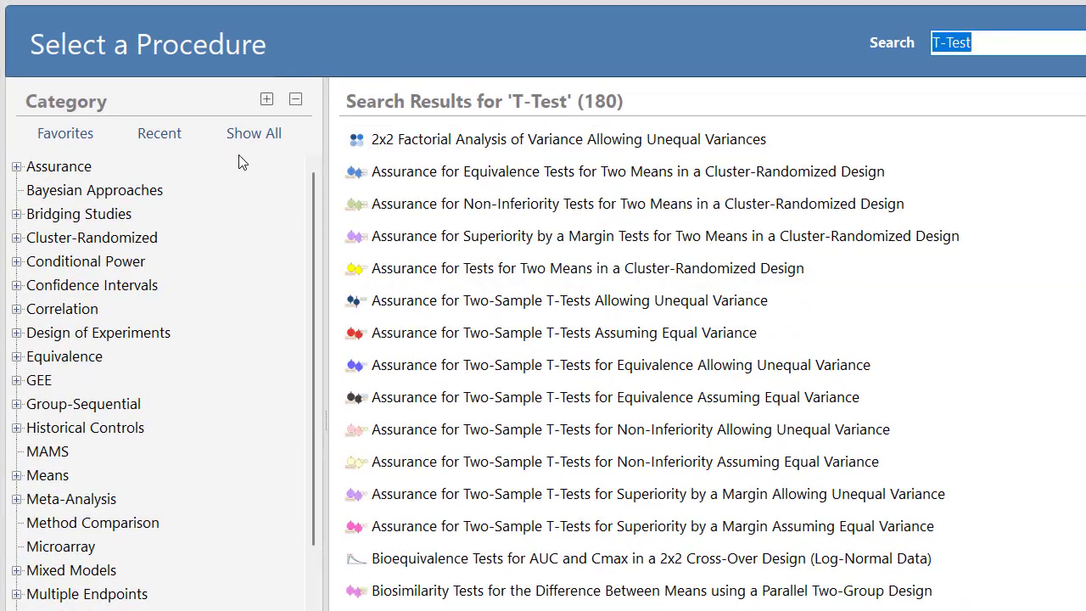
# Browse the procedure categories from Assurance through Design of Experiments to see which procedures each one offers
pyautogui.click(84, 169)
pyautogui.click(82, 192)
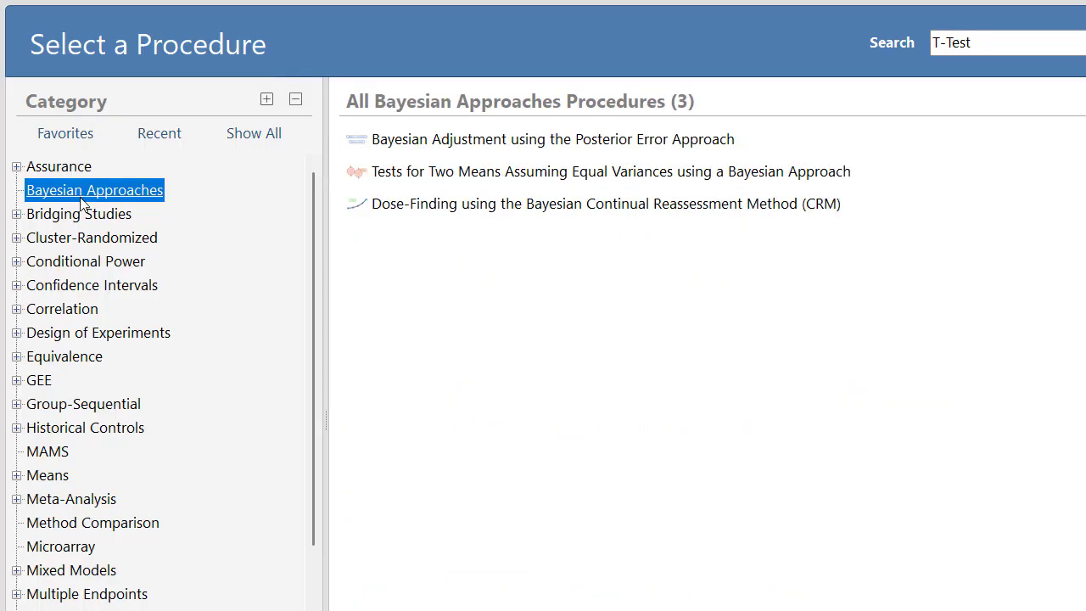
pyautogui.click(72, 213)
pyautogui.click(81, 237)
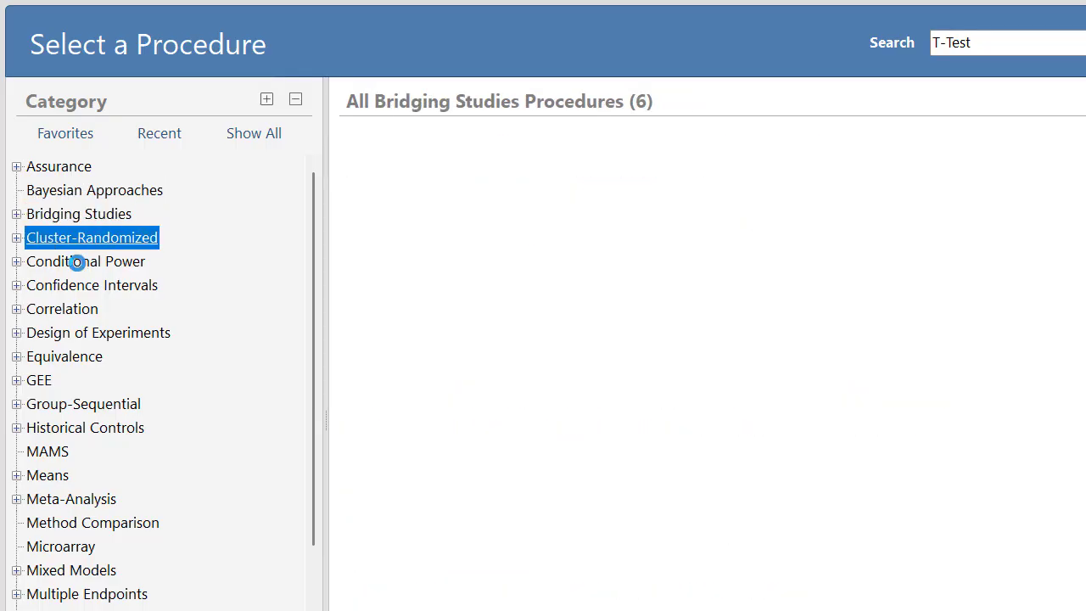
pyautogui.click(77, 263)
pyautogui.click(78, 288)
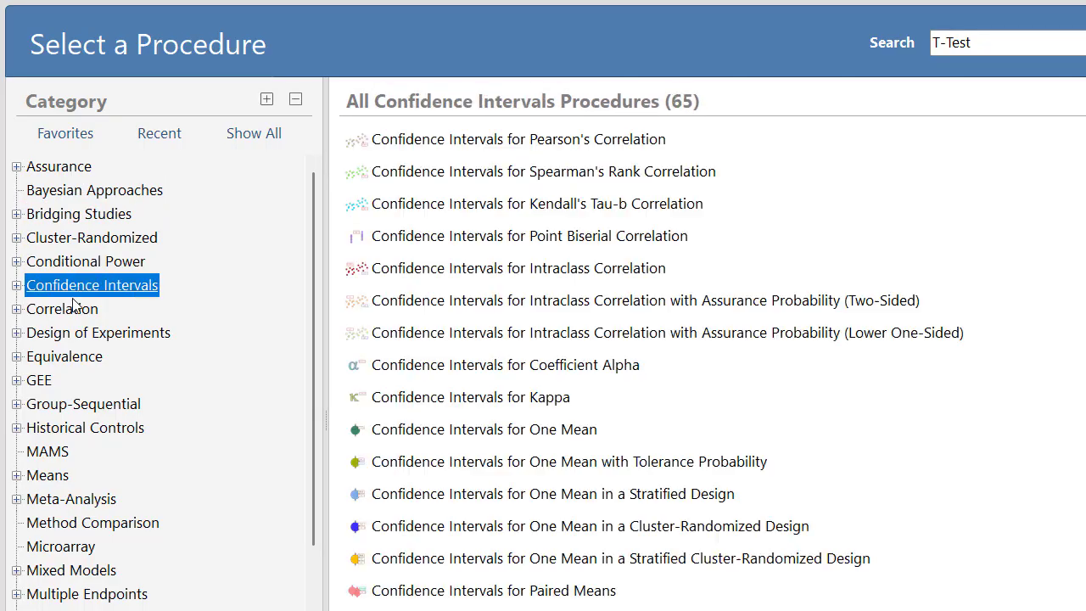
pyautogui.click(74, 307)
pyautogui.click(73, 331)
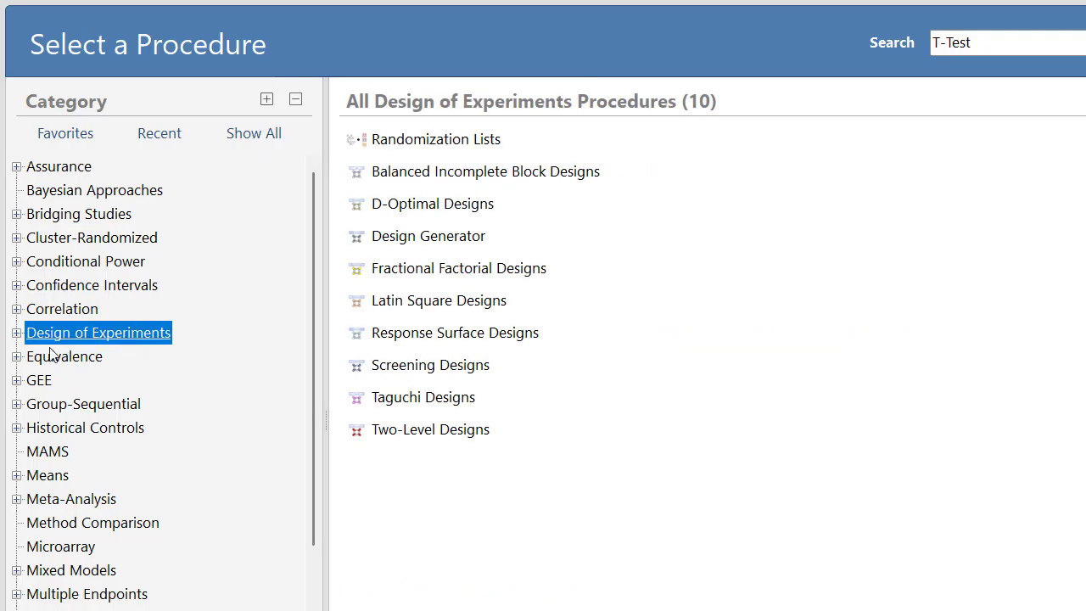
# View the Means procedures under the Equivalence category, and collapse that category again
pyautogui.click(17, 356)
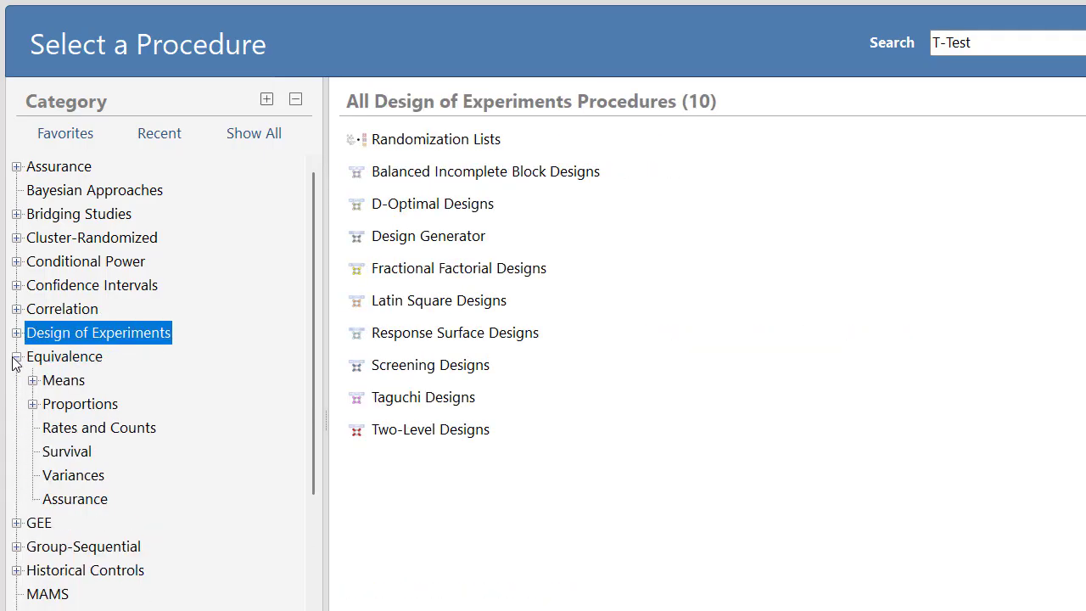
pyautogui.click(65, 381)
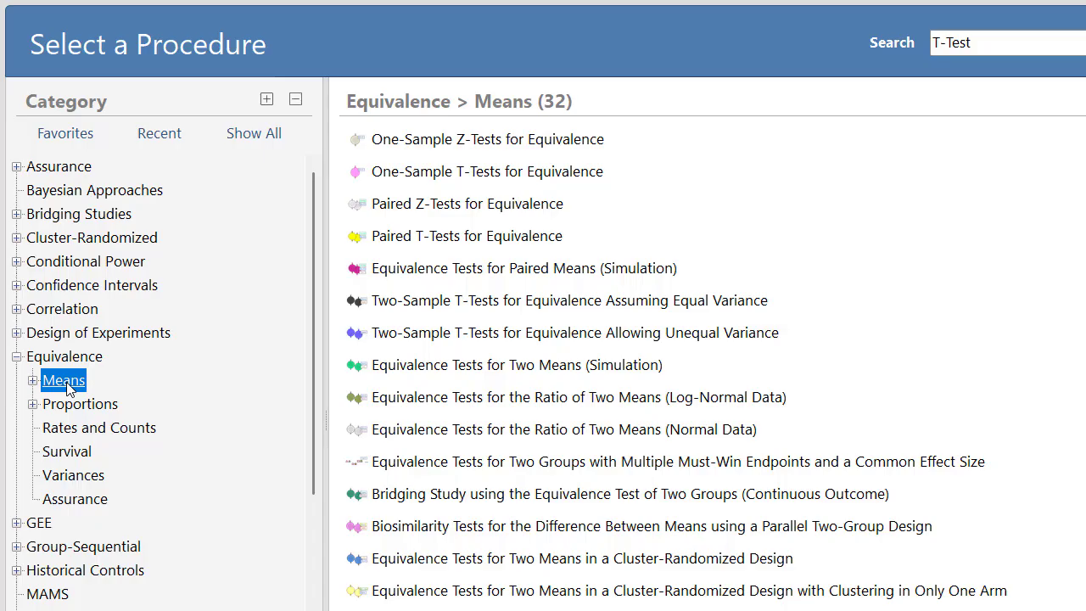
pyautogui.click(16, 356)
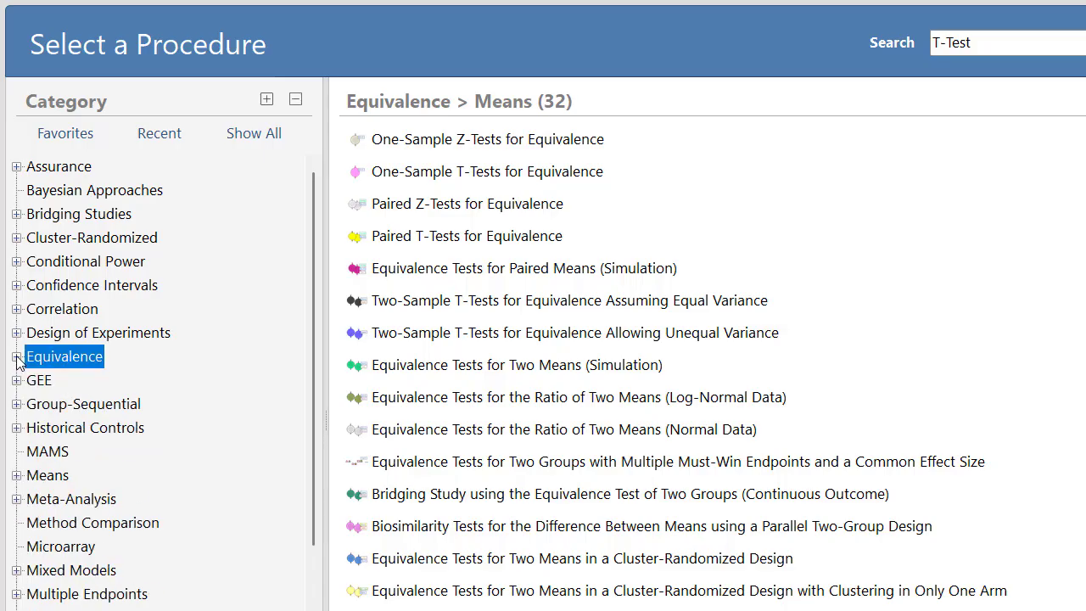
# List the T-Test (Inequality) procedures for two independent means within the Means category
pyautogui.click(16, 476)
pyautogui.click(32, 313)
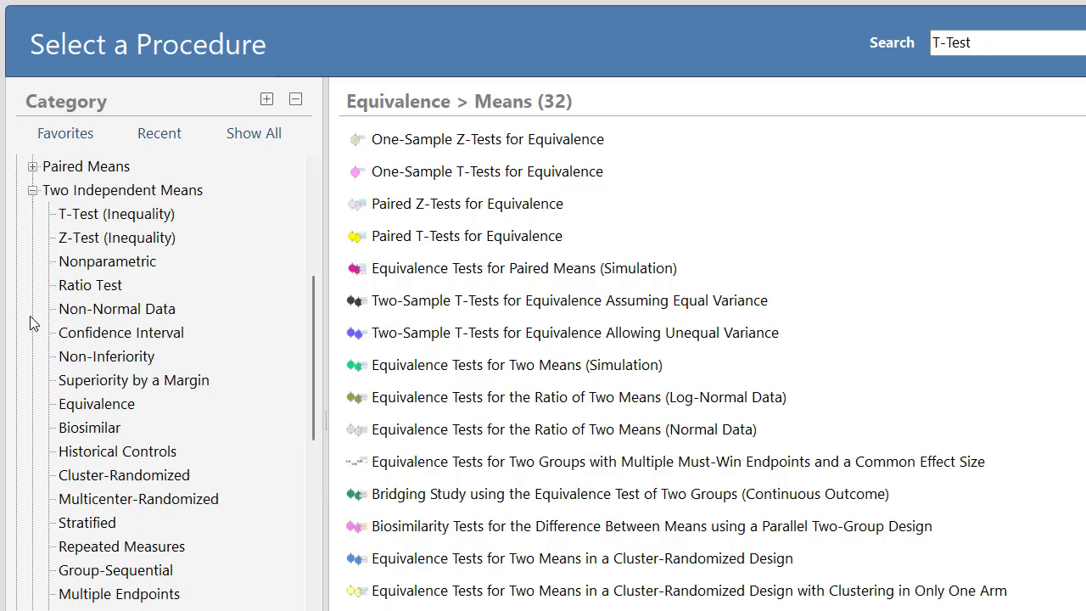
pyautogui.click(116, 216)
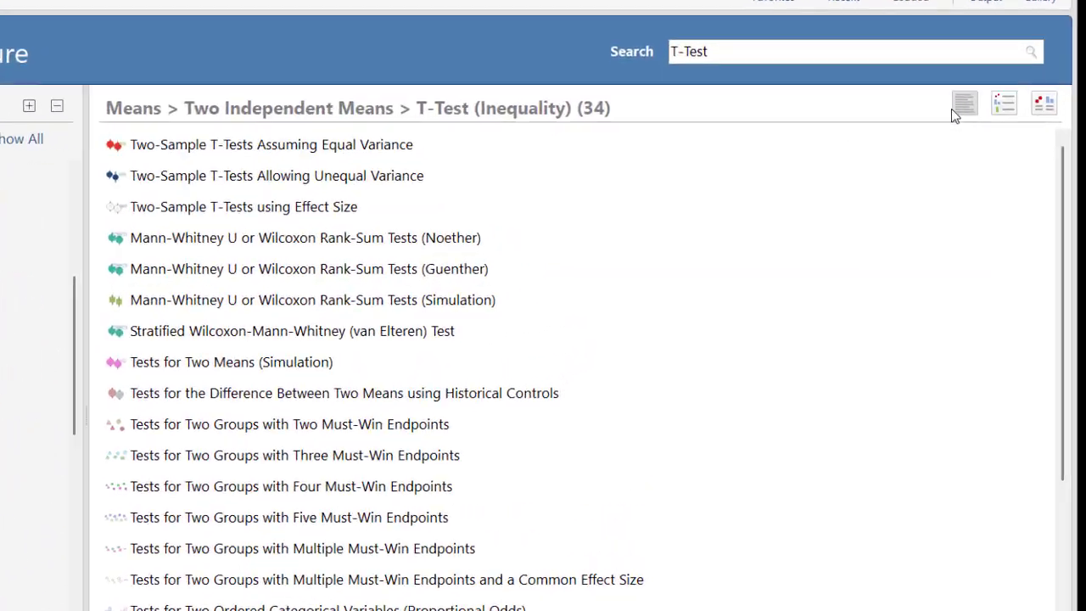
# Preview the procedure list with large icons and with medium icons, and return it to the compact list layout
pyautogui.click(1044, 103)
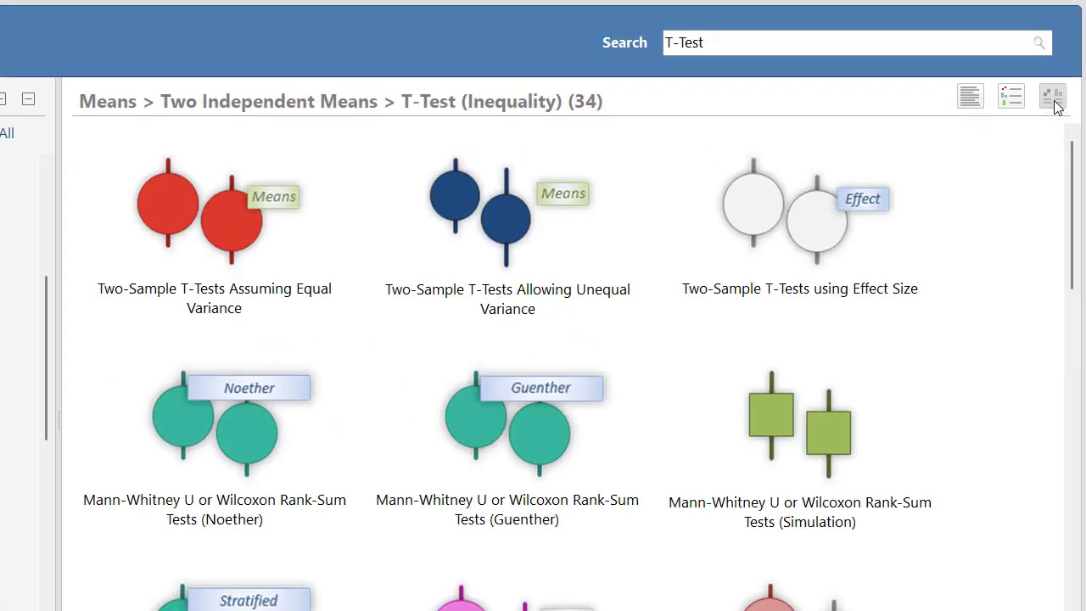
pyautogui.click(1011, 97)
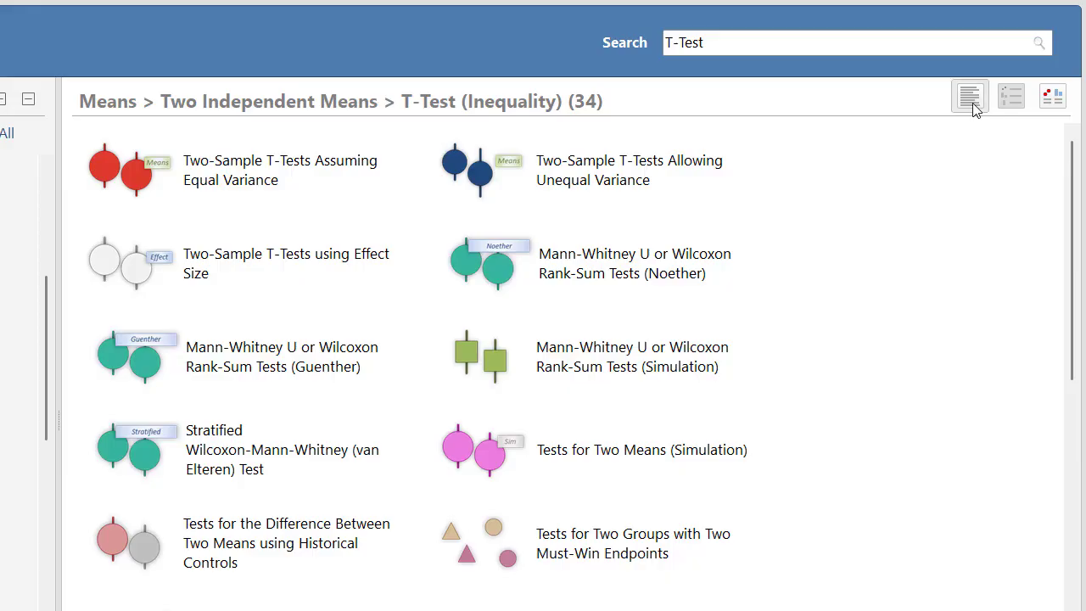
pyautogui.click(970, 99)
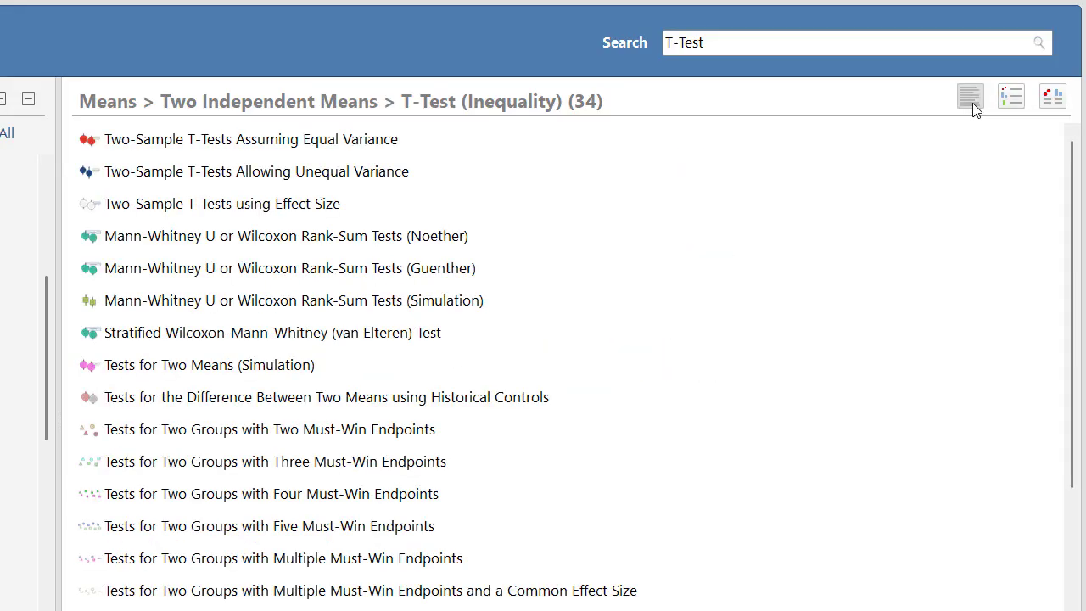
# Open the Two-Sample T-Tests Assuming Equal Variance procedure and review its Reports, Plots and Plot Text settings before returning to Design
pyautogui.doubleClick(429, 138)
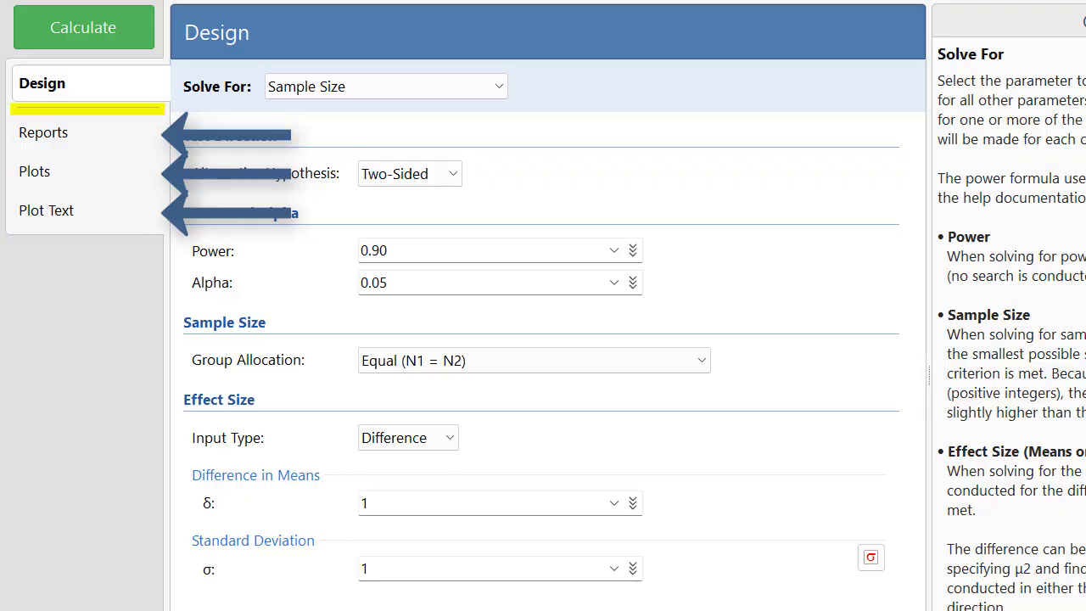
pyautogui.click(119, 133)
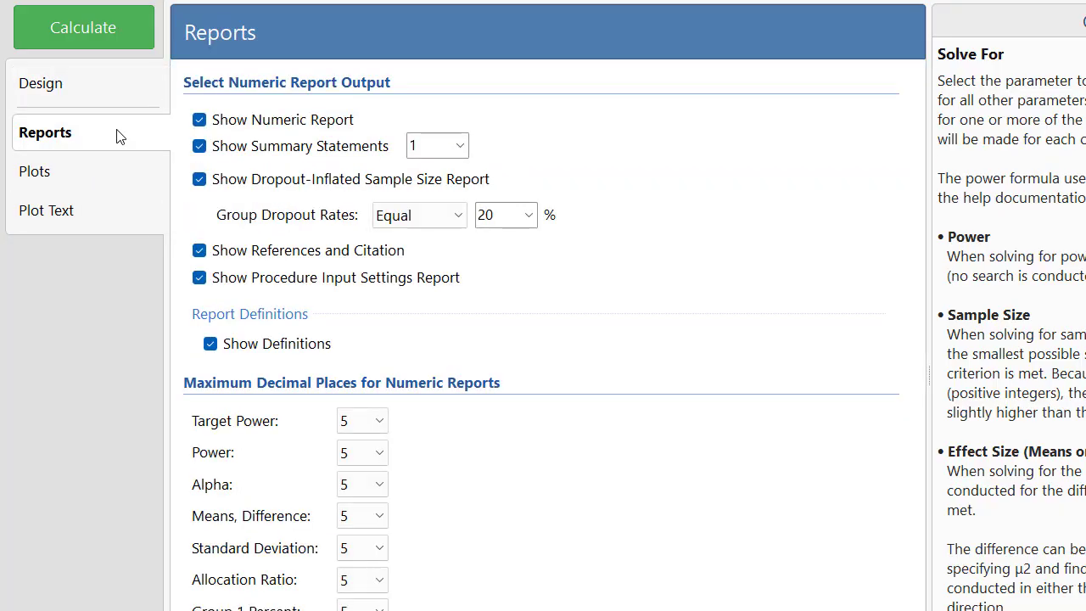
pyautogui.click(119, 170)
pyautogui.click(105, 222)
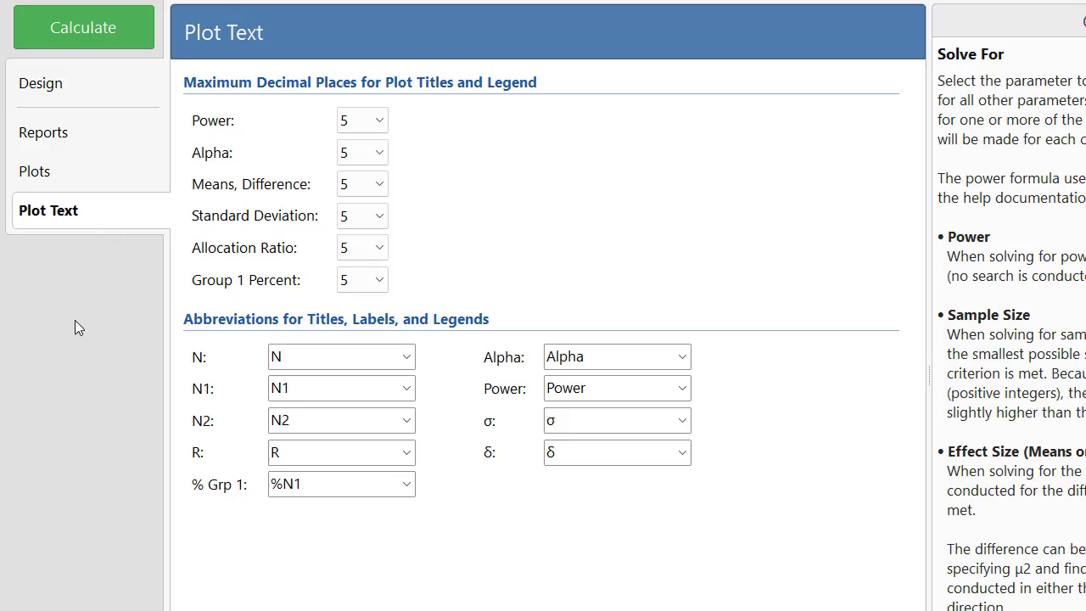
pyautogui.click(67, 95)
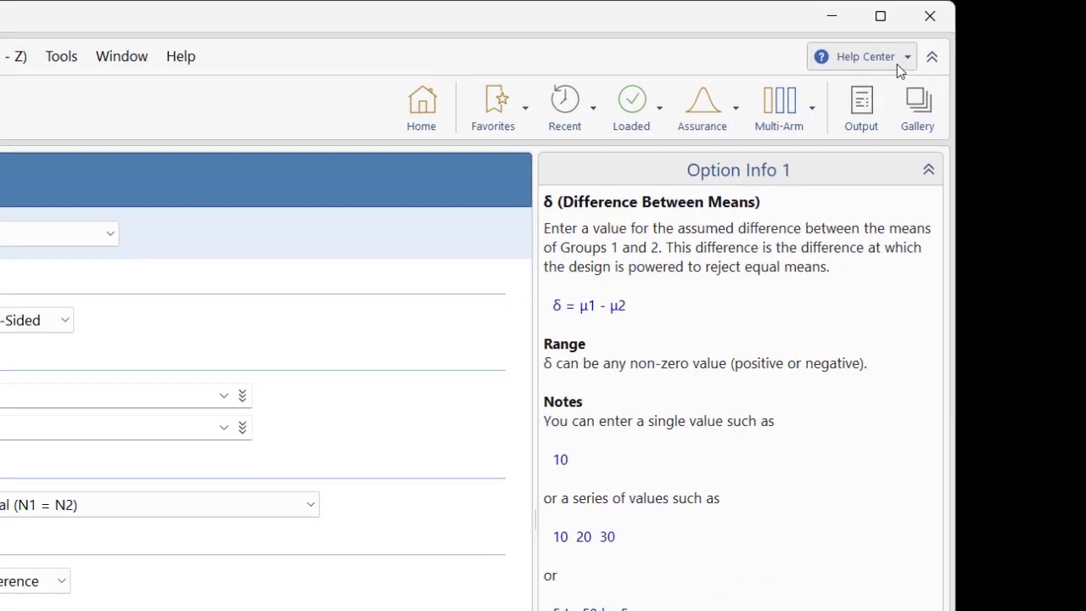
# Open the procedure's documentation and page through the chapter on two-sample t-tests assuming equal variance
pyautogui.click(957, 45)
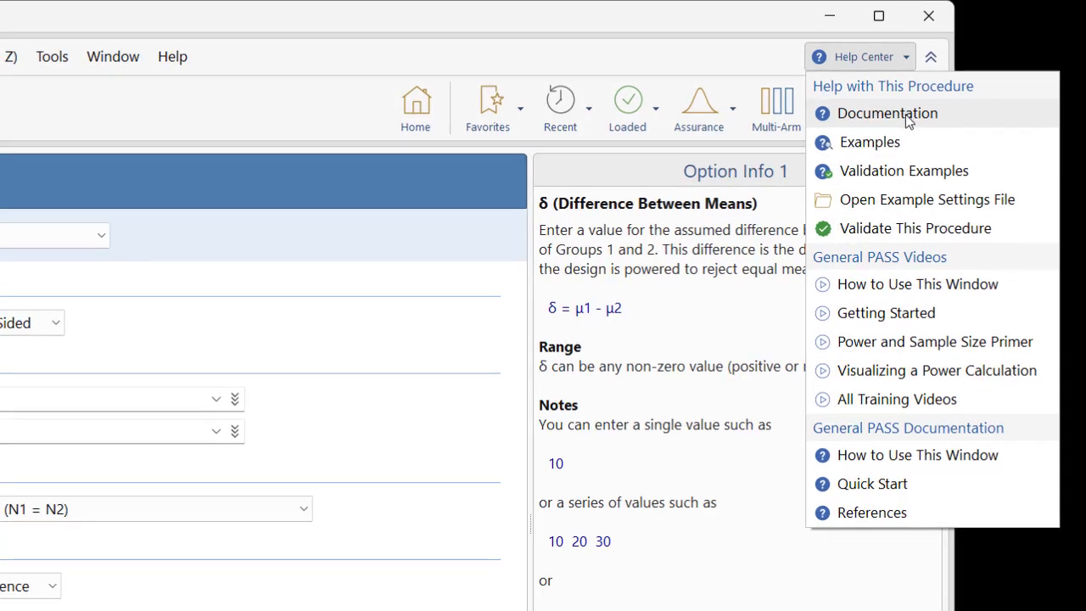
pyautogui.click(905, 115)
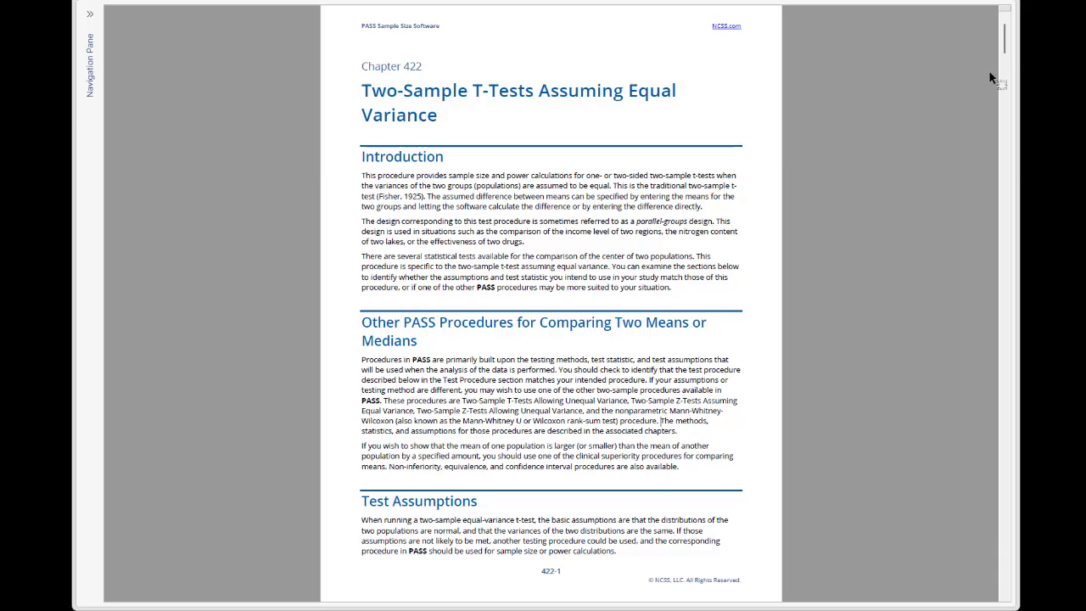
pyautogui.click(1005, 566)
pyautogui.click(1005, 566)
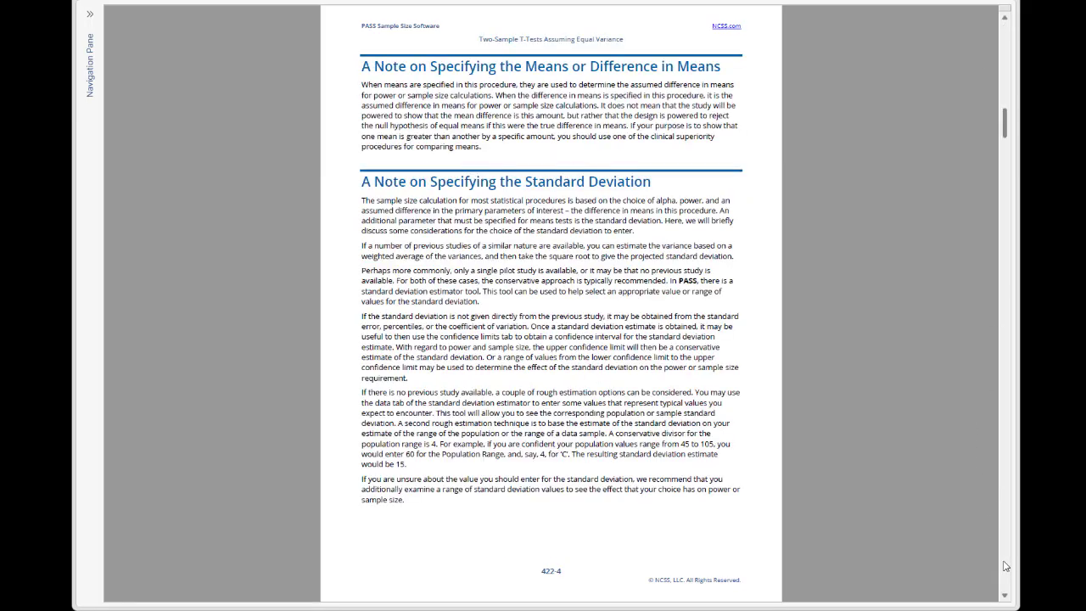
pyautogui.click(1006, 566)
pyautogui.click(1005, 566)
pyautogui.click(1005, 566)
pyautogui.click(1006, 566)
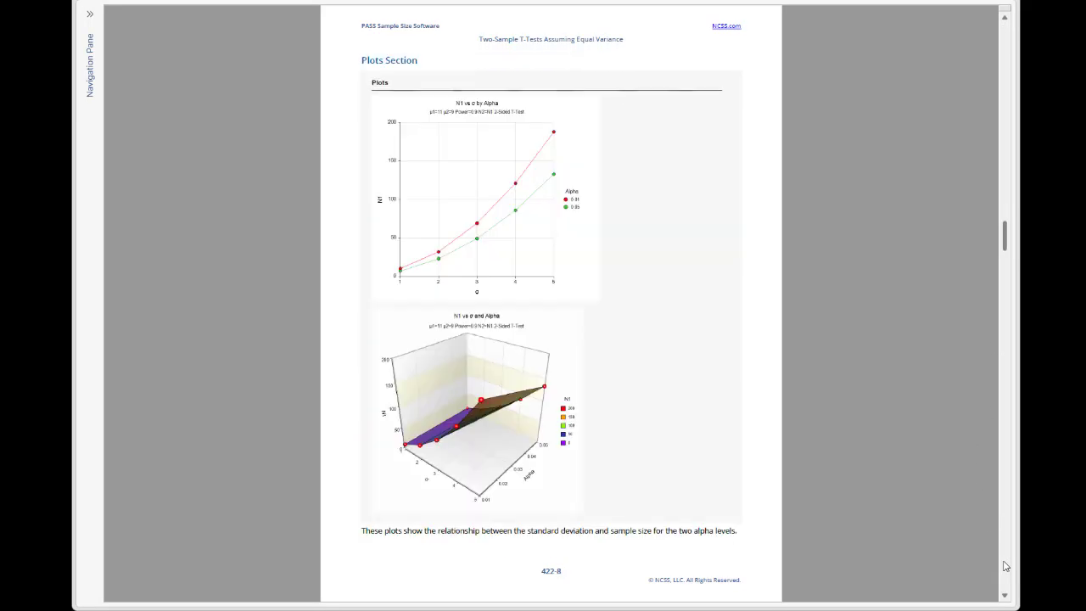
pyautogui.click(1005, 566)
pyautogui.click(1005, 566)
pyautogui.click(1005, 566)
pyautogui.click(1005, 566)
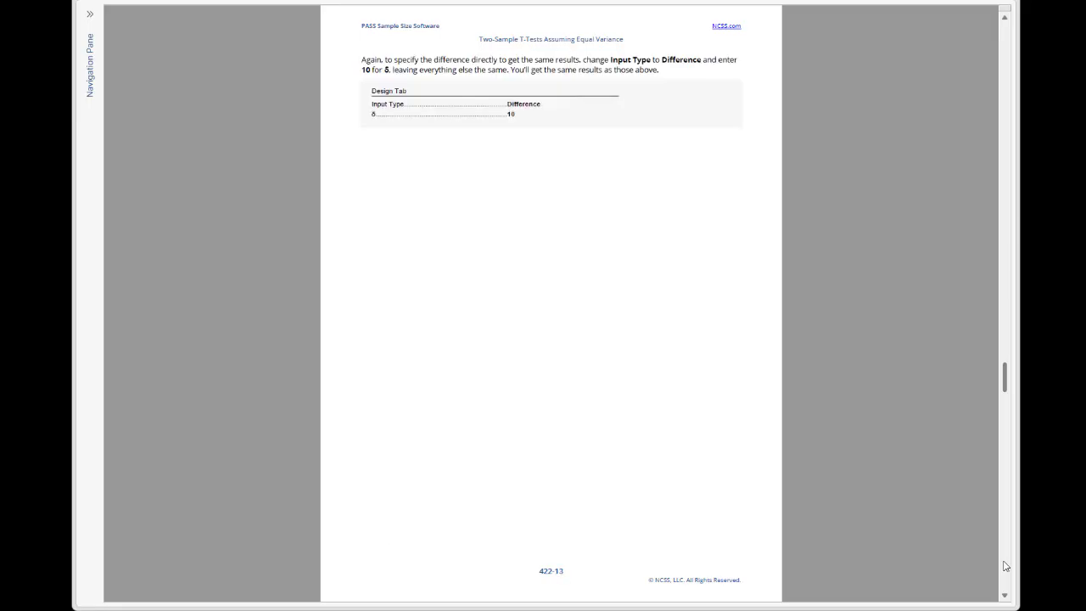
pyautogui.click(1005, 566)
pyautogui.click(1005, 565)
pyautogui.click(1006, 566)
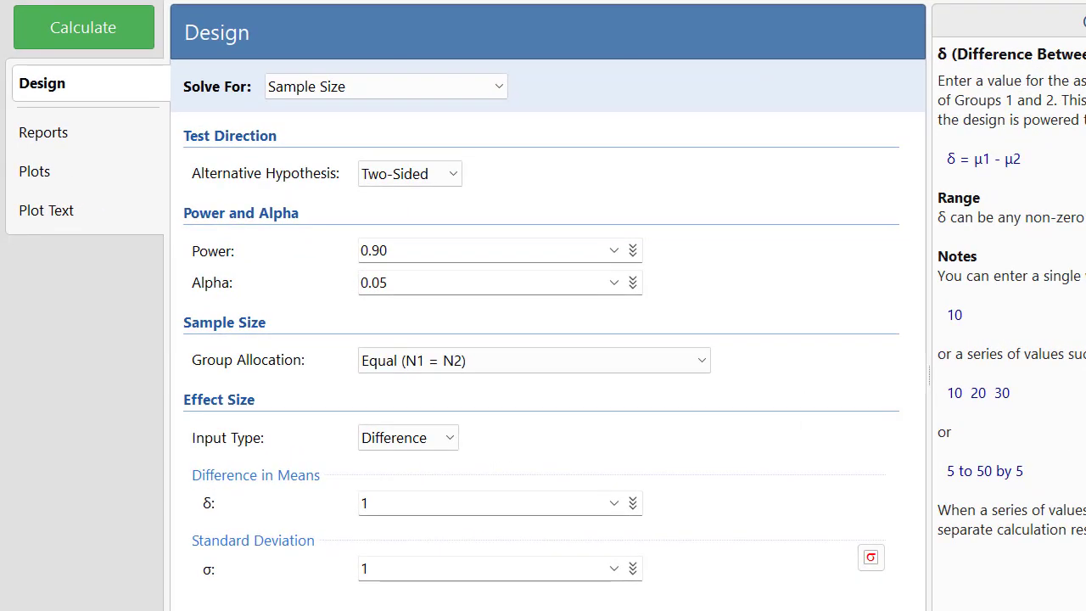
# Choose Sample Size as the parameter to solve for and a Two-Sided alternative hypothesis
pyautogui.click(448, 89)
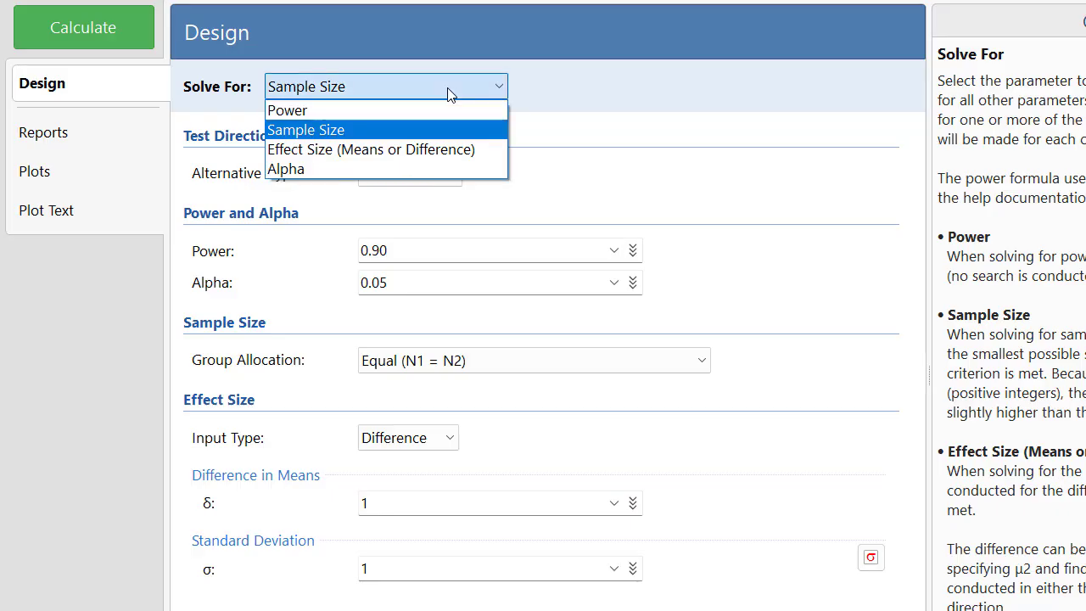
pyautogui.click(455, 131)
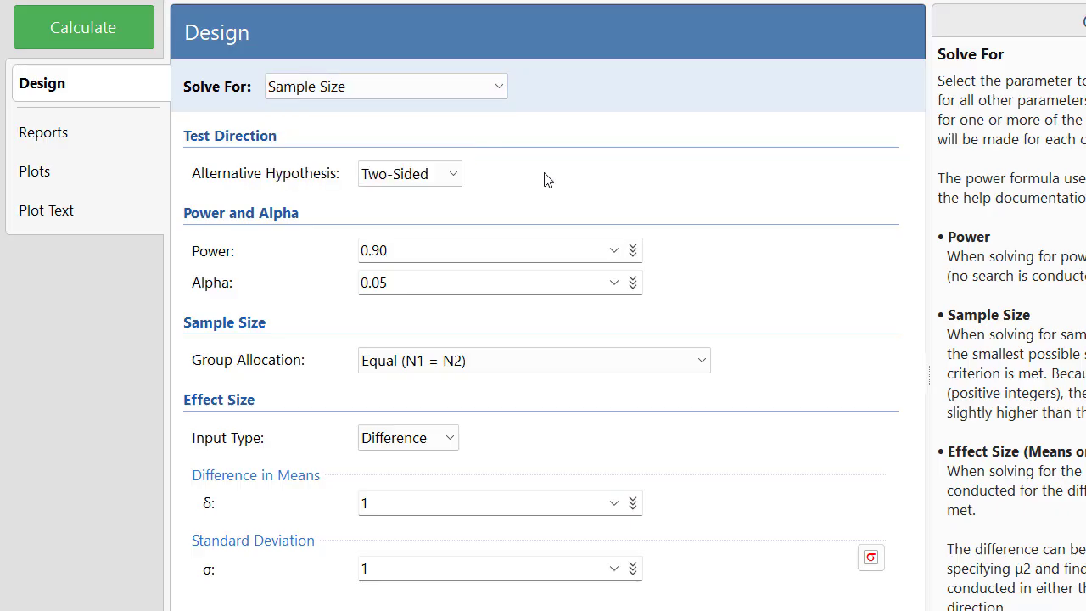
pyautogui.click(451, 174)
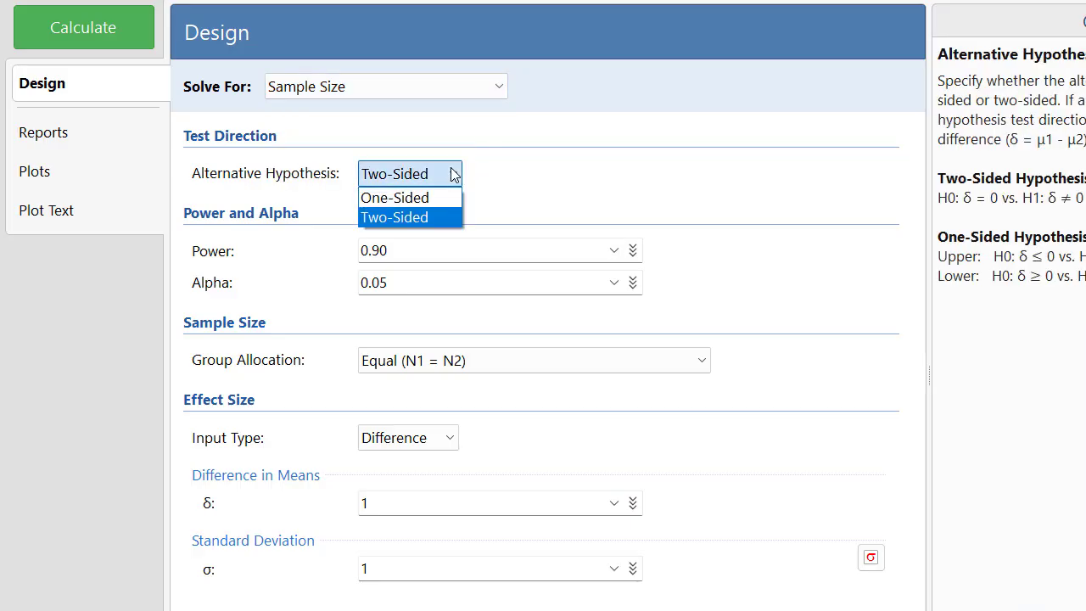
pyautogui.click(449, 218)
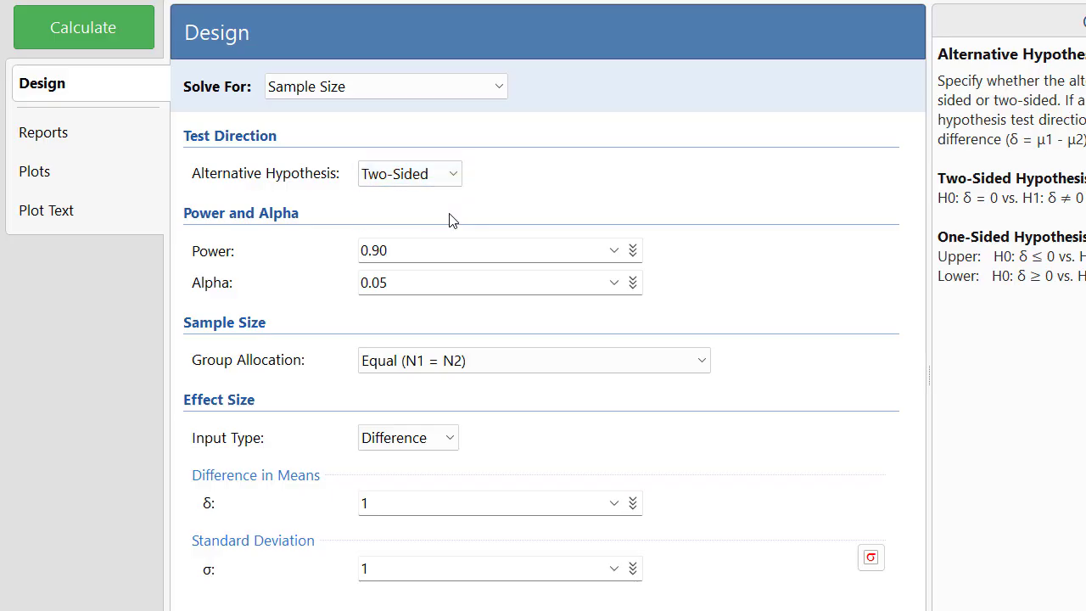
# Set the power to 0.8 with alpha kept at 0.05, and choose equal group allocation (N1 = N2)
pyautogui.click(433, 249)
pyautogui.write('0.')
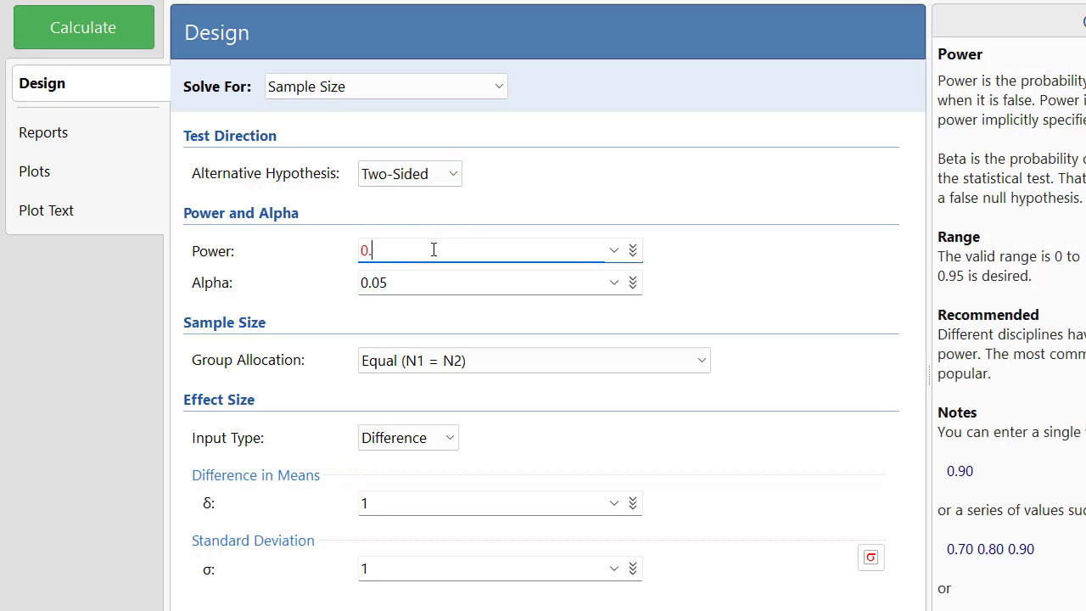
pyautogui.write('8')
pyautogui.click(442, 283)
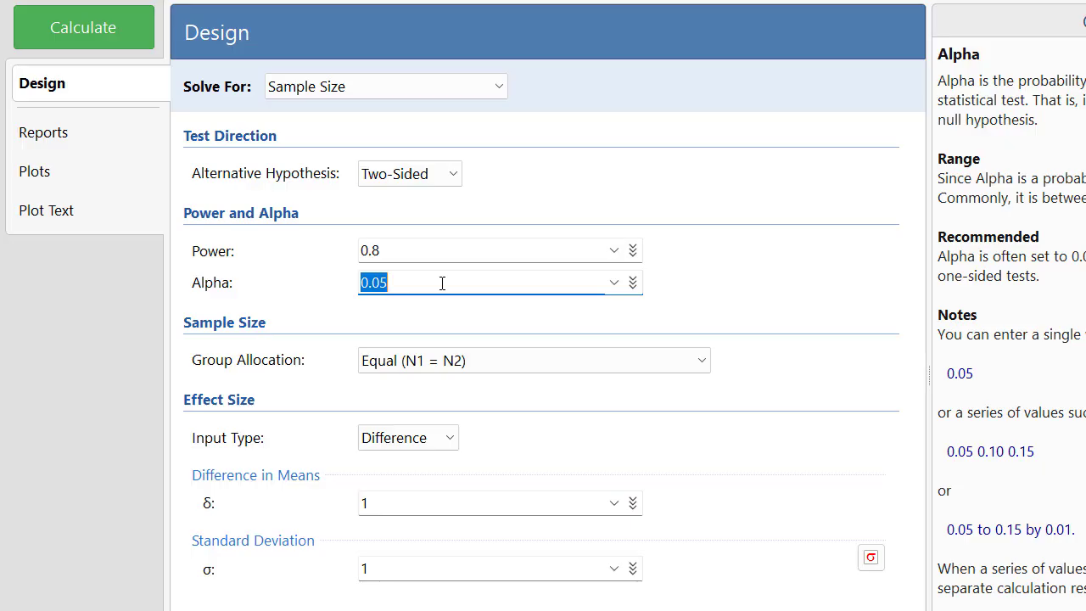
pyautogui.click(492, 367)
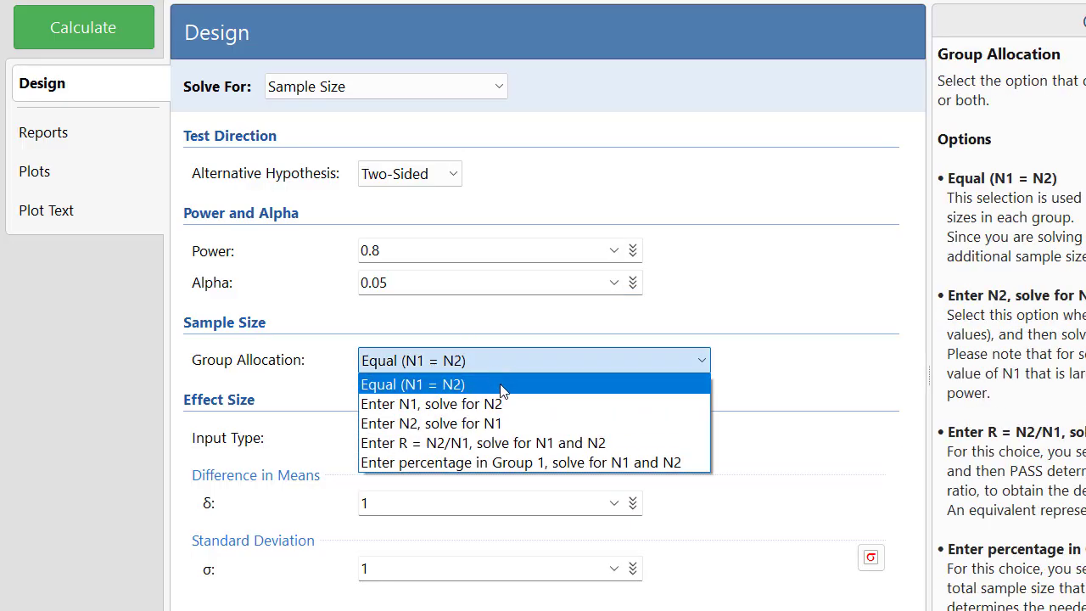
pyautogui.click(503, 387)
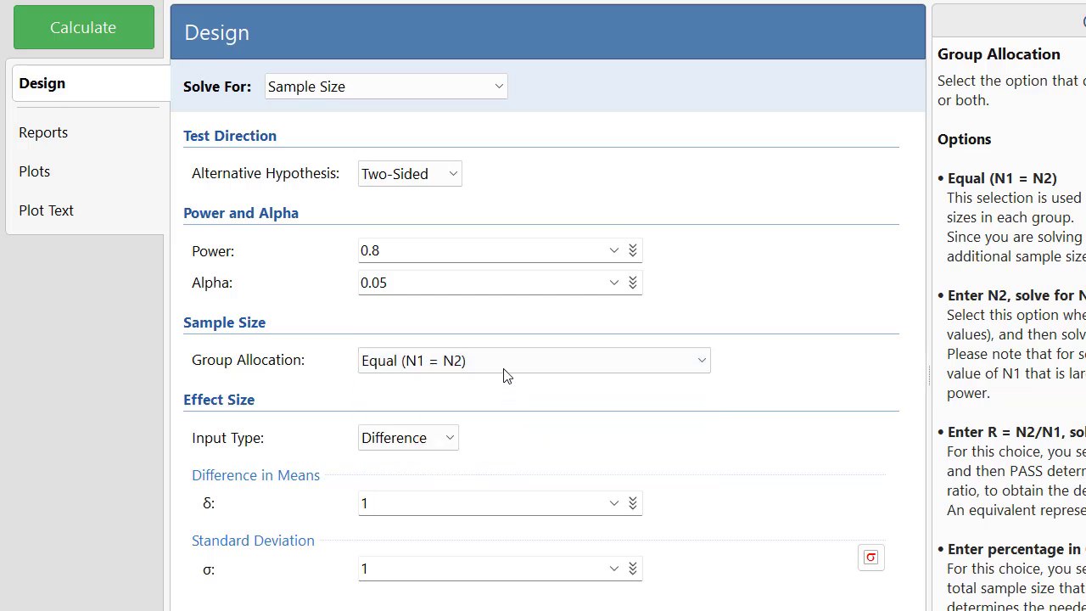
# Set the difference in means δ to 5 and the standard deviation σ to 15, and calculate the sample size
pyautogui.click(446, 503)
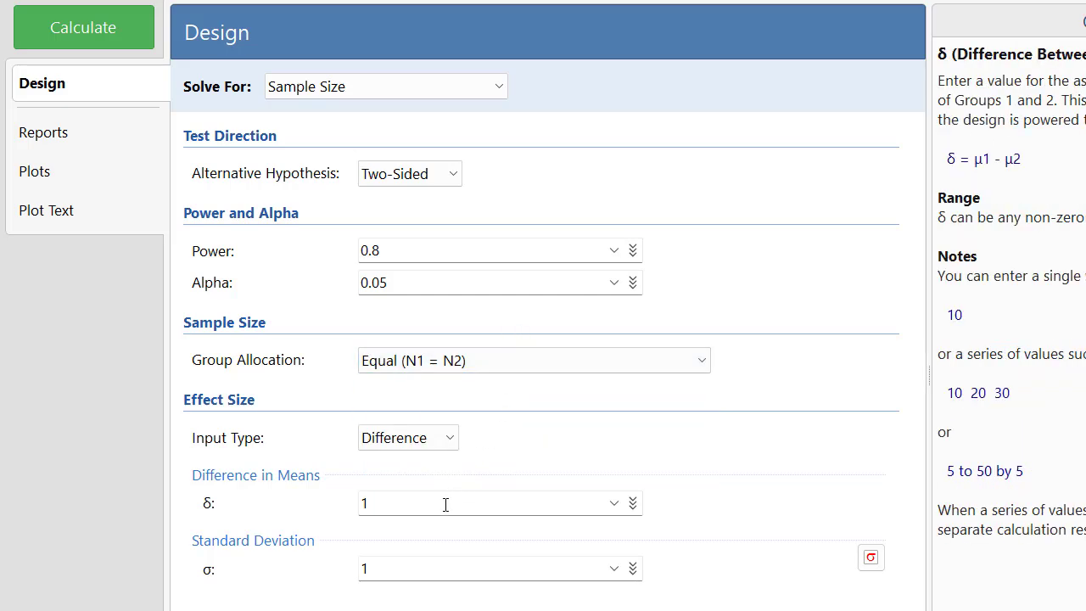
pyautogui.click(445, 503)
pyautogui.write('5')
pyautogui.click(419, 578)
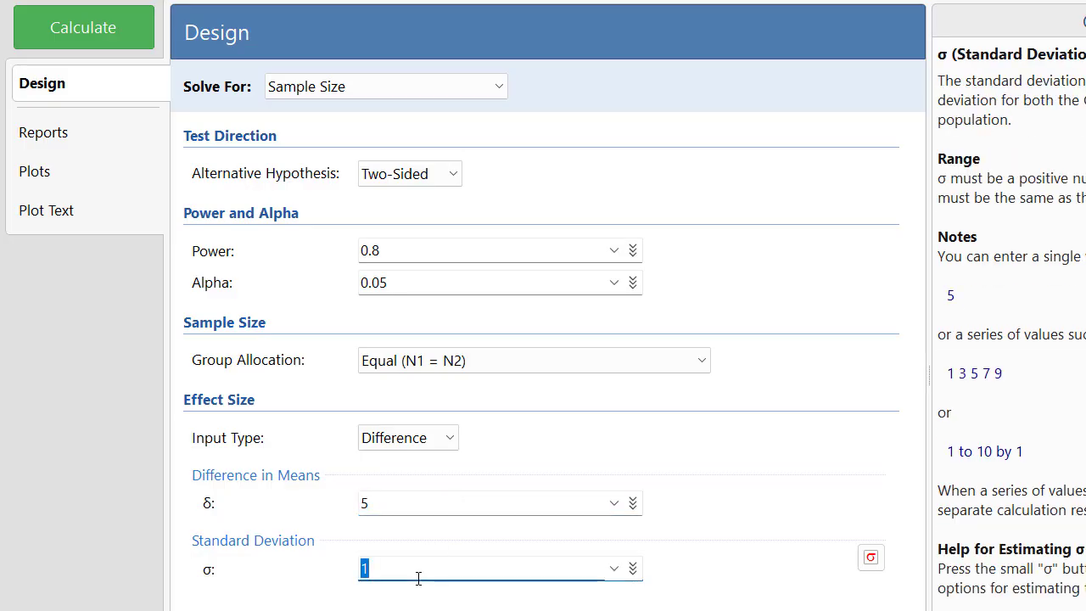
pyautogui.write('15')
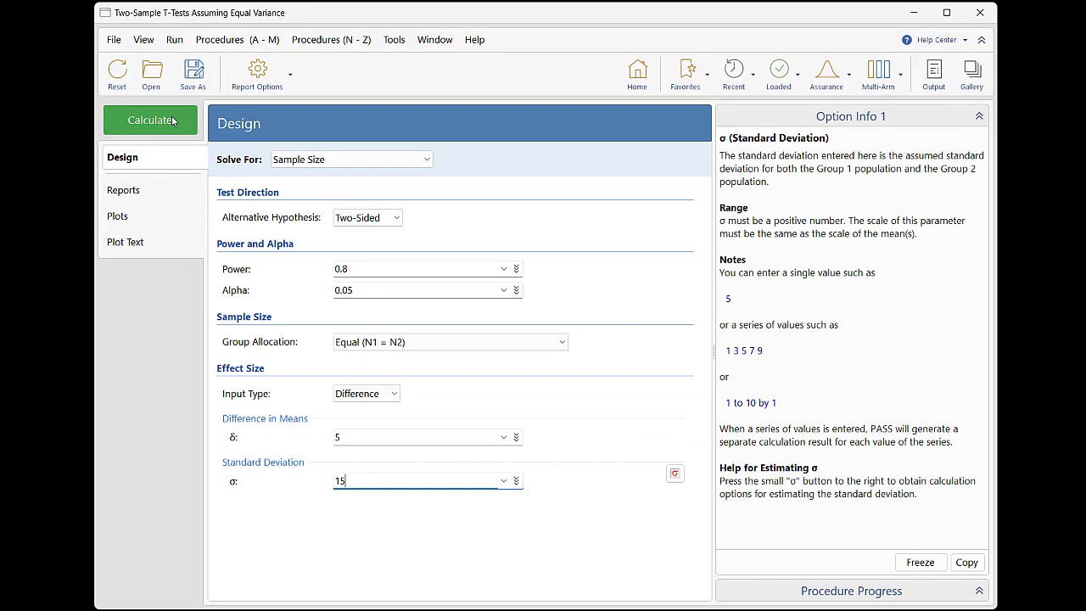
pyautogui.click(117, 30)
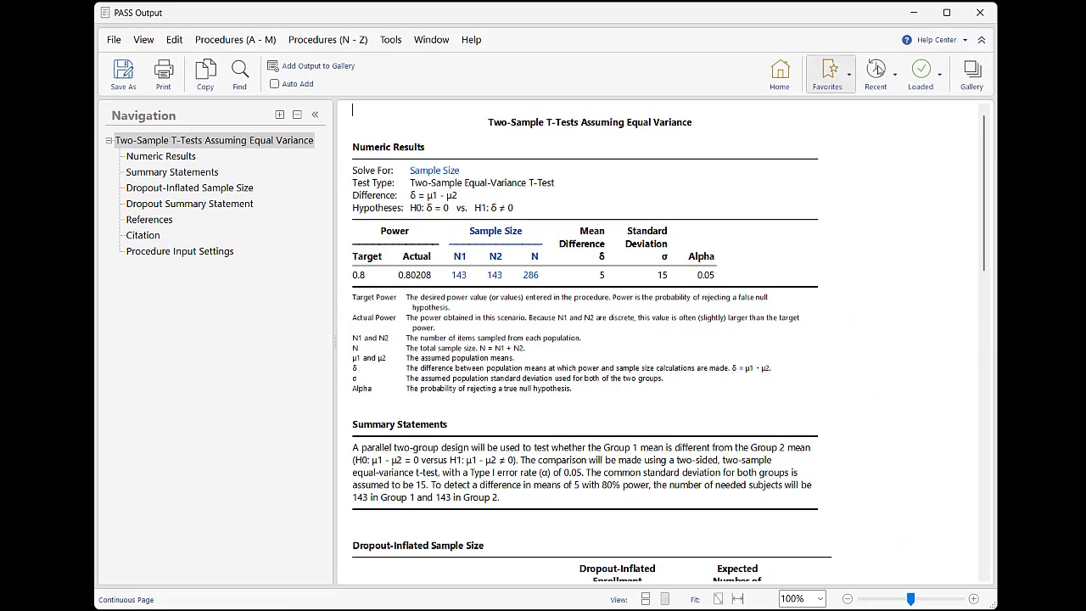
# Return to the loaded t-test procedure and set the power to the two values 0.8 and 0.9
pyautogui.click(940, 78)
pyautogui.click(942, 105)
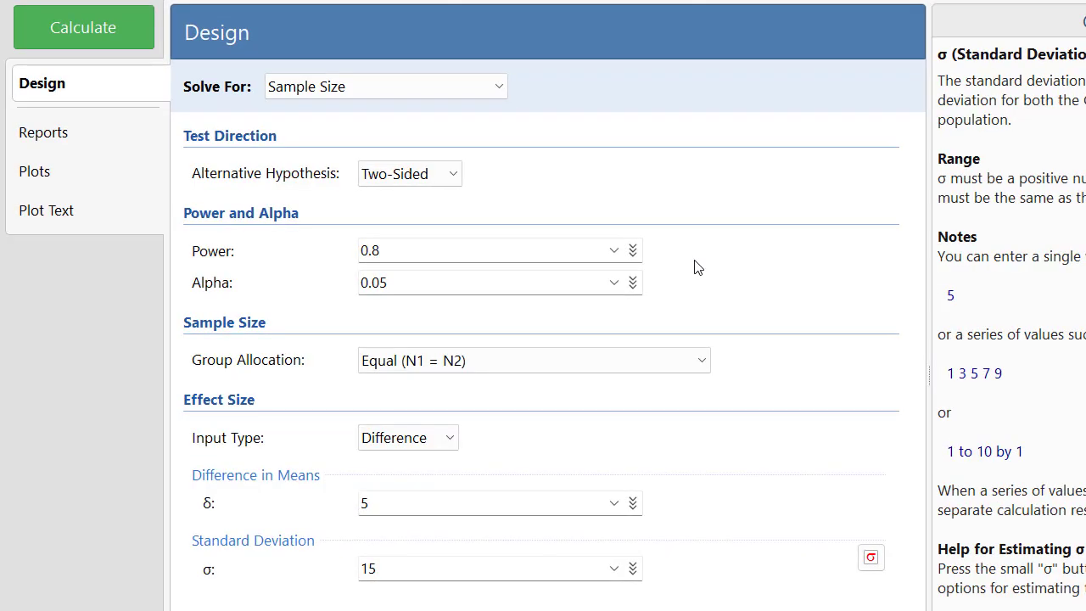
pyautogui.click(480, 252)
pyautogui.write('0.')
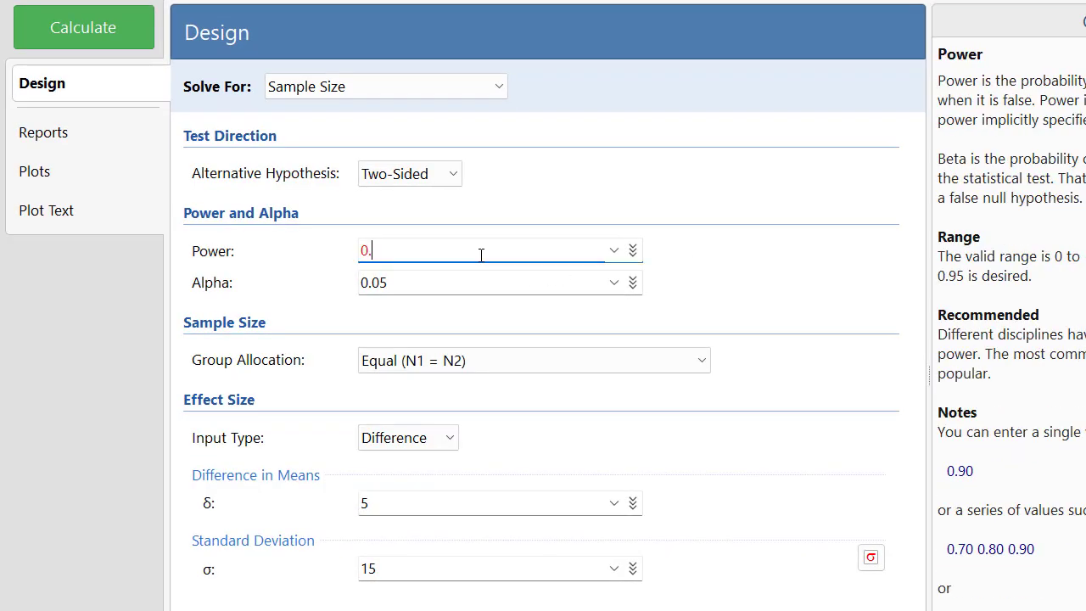
pyautogui.write('8 0.9')
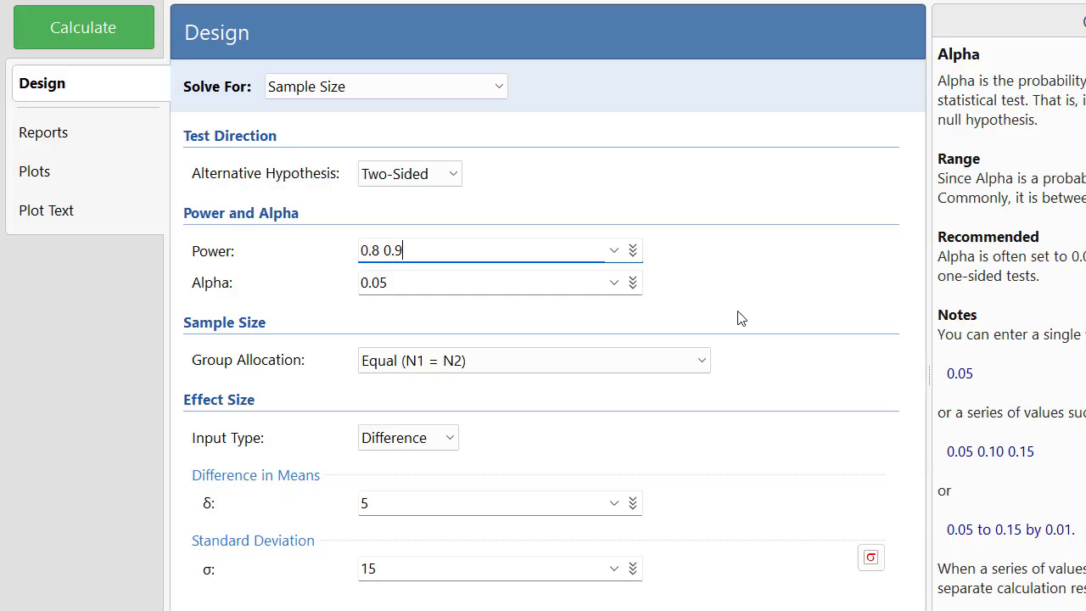
# Define the difference in means δ as a series from 5 to 10 by 1
pyautogui.click(632, 503)
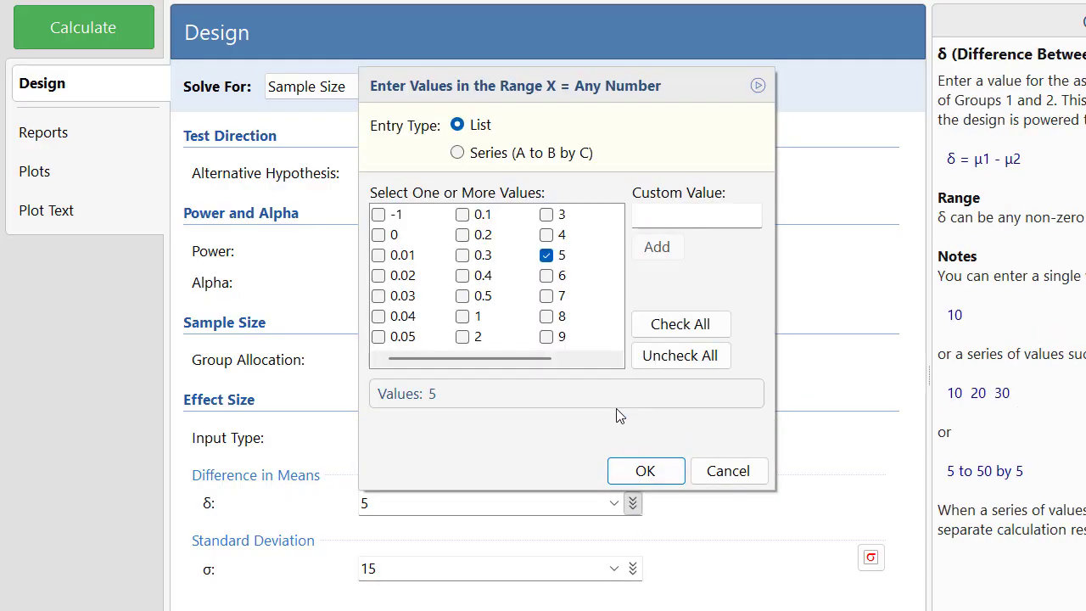
pyautogui.click(514, 161)
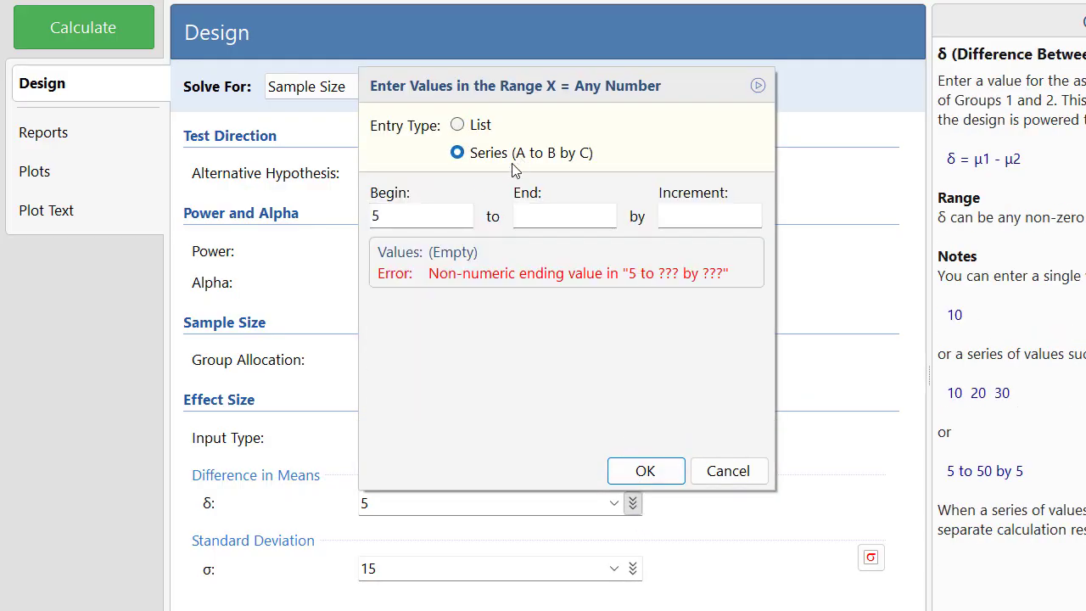
pyautogui.click(563, 215)
pyautogui.write('10')
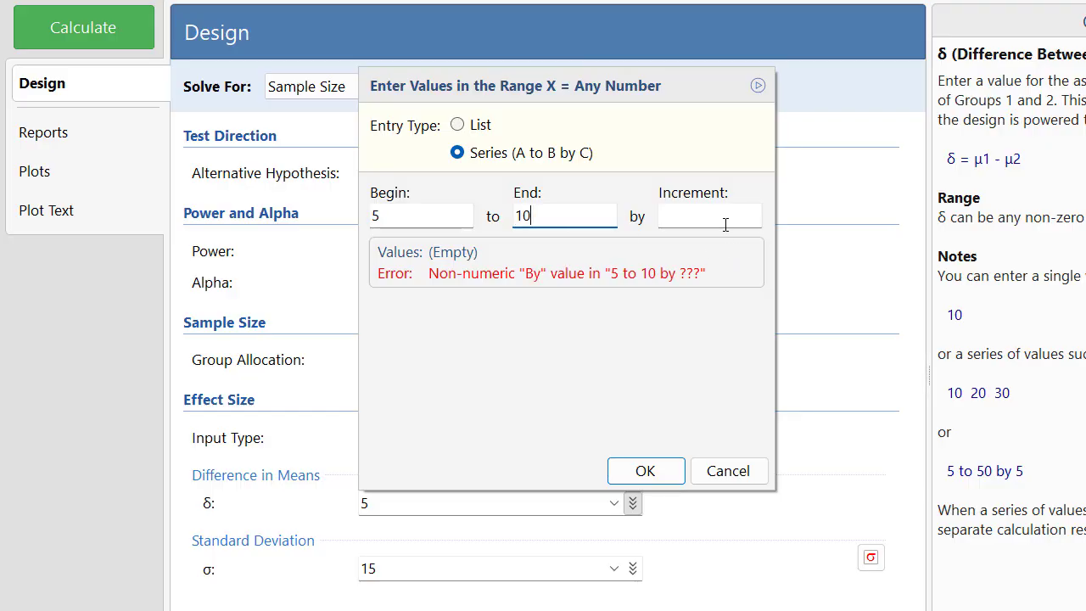
pyautogui.click(725, 222)
pyautogui.write('1')
pyautogui.click(645, 471)
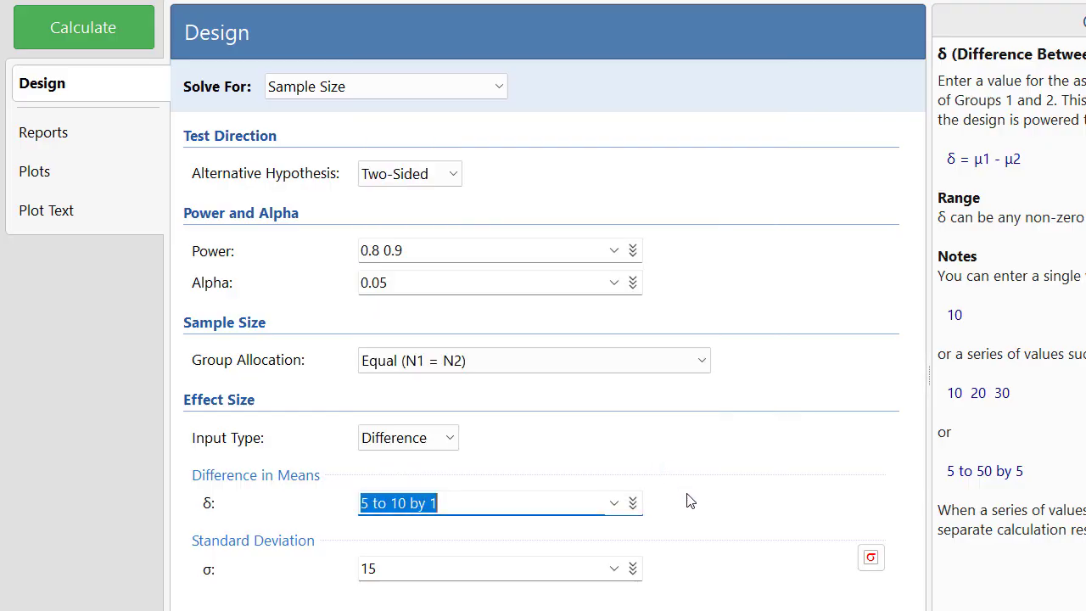
# Set the standard deviation σ to the list of values 10, 15 and 20, and run the calculation
pyautogui.click(633, 570)
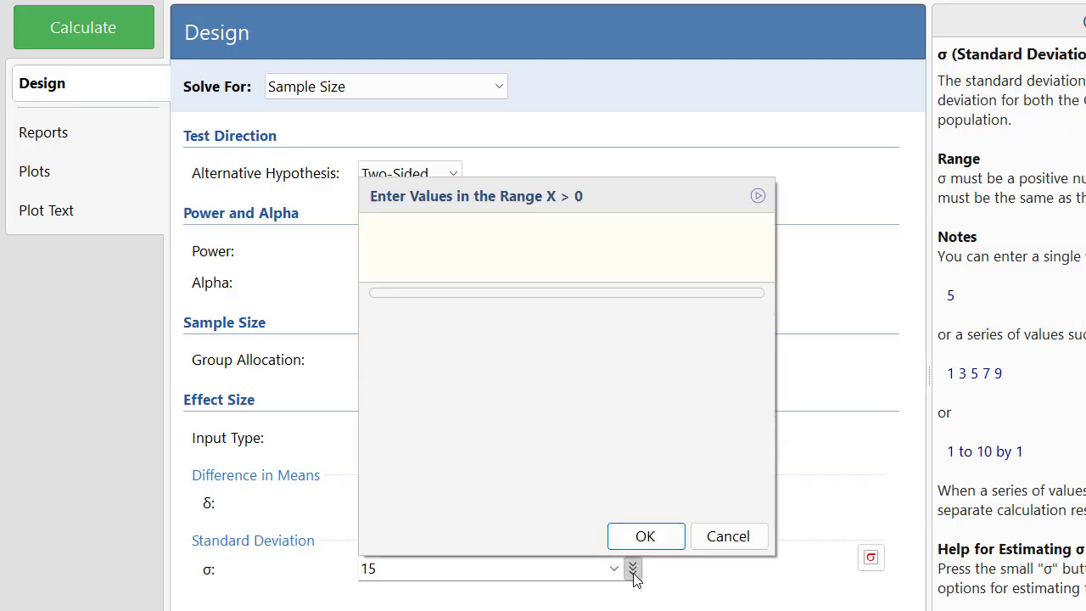
pyautogui.click(550, 387)
pyautogui.click(548, 385)
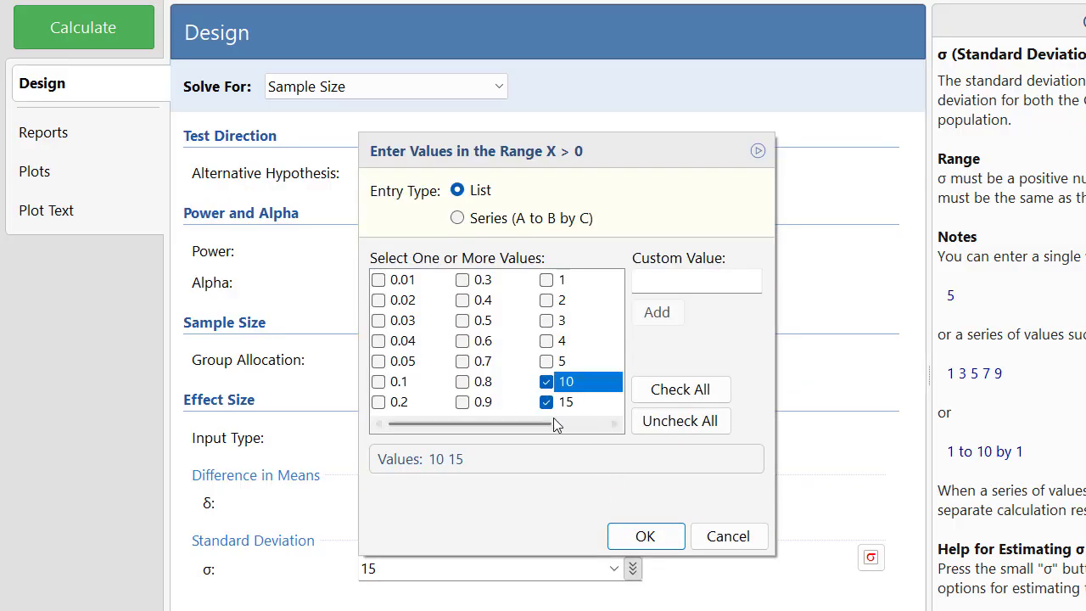
pyautogui.hscroll(2, 560, 416)
pyautogui.click(552, 282)
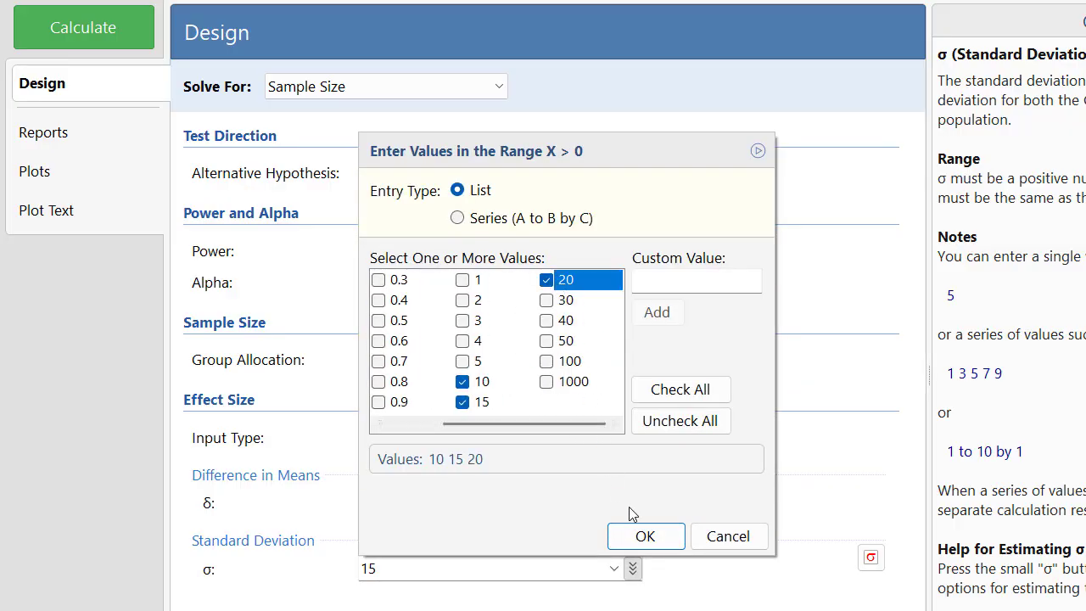
pyautogui.click(645, 536)
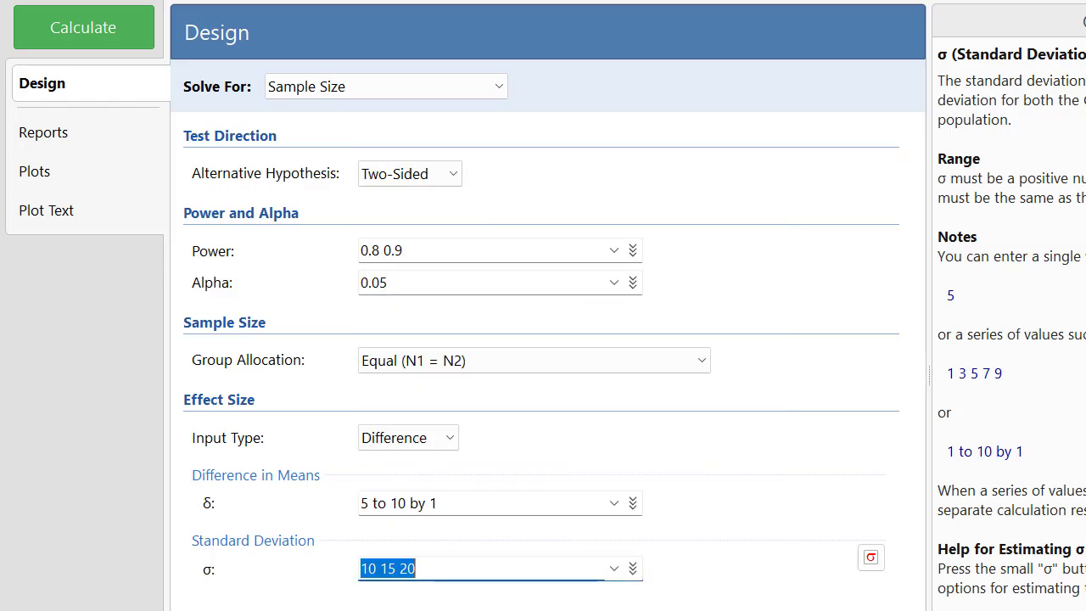
pyautogui.click(25, 29)
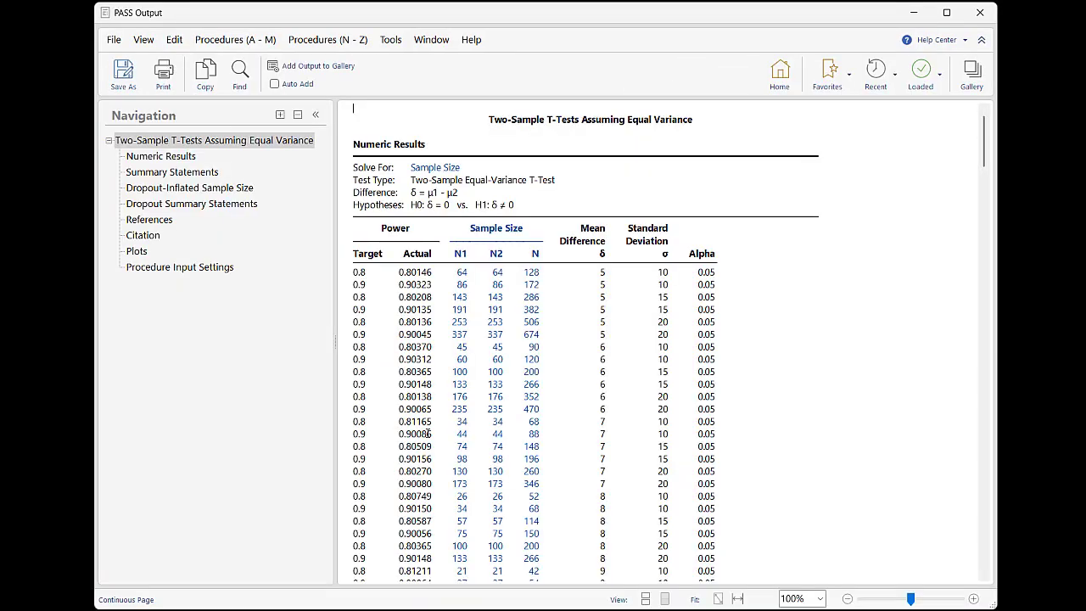
# Reduce the output zoom to 80% and look through each report section from Numeric Results to Procedure Input Settings, ending at Plots
pyautogui.click(847, 599)
pyautogui.click(846, 599)
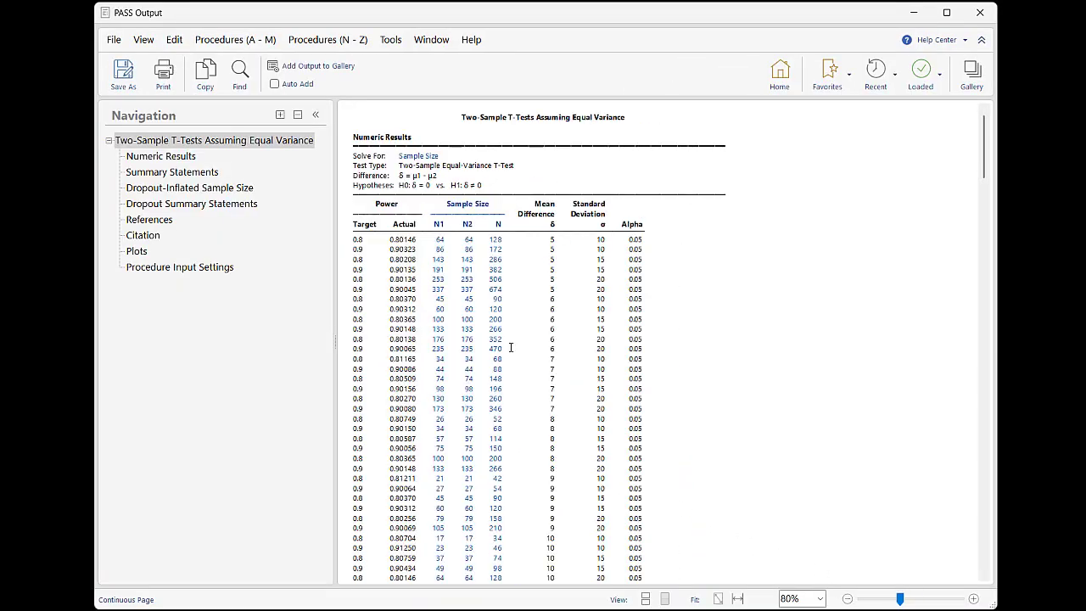
pyautogui.click(191, 157)
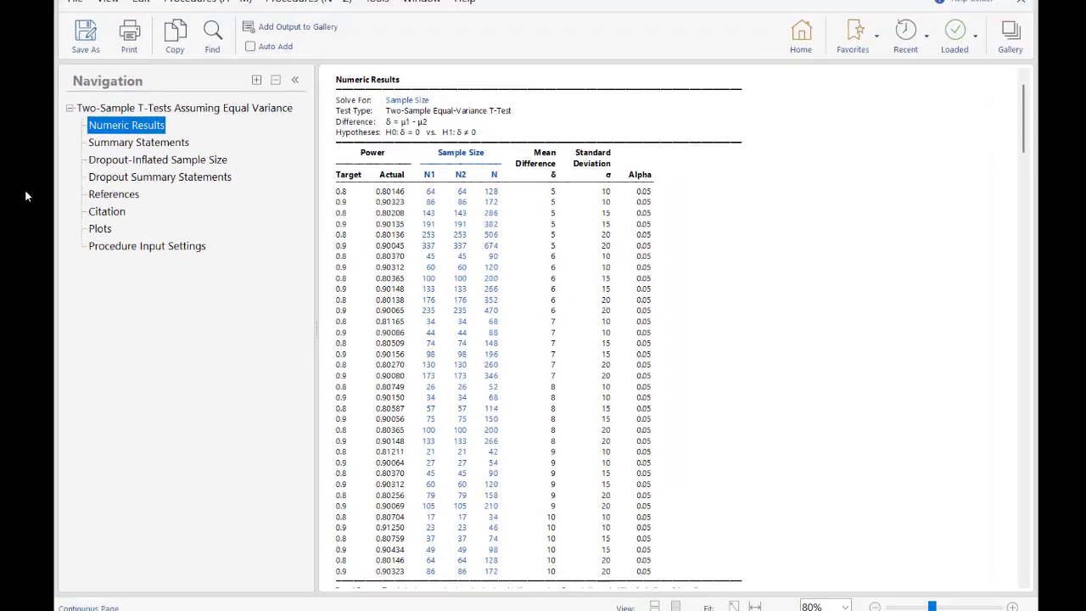
pyautogui.click(123, 143)
pyautogui.click(123, 165)
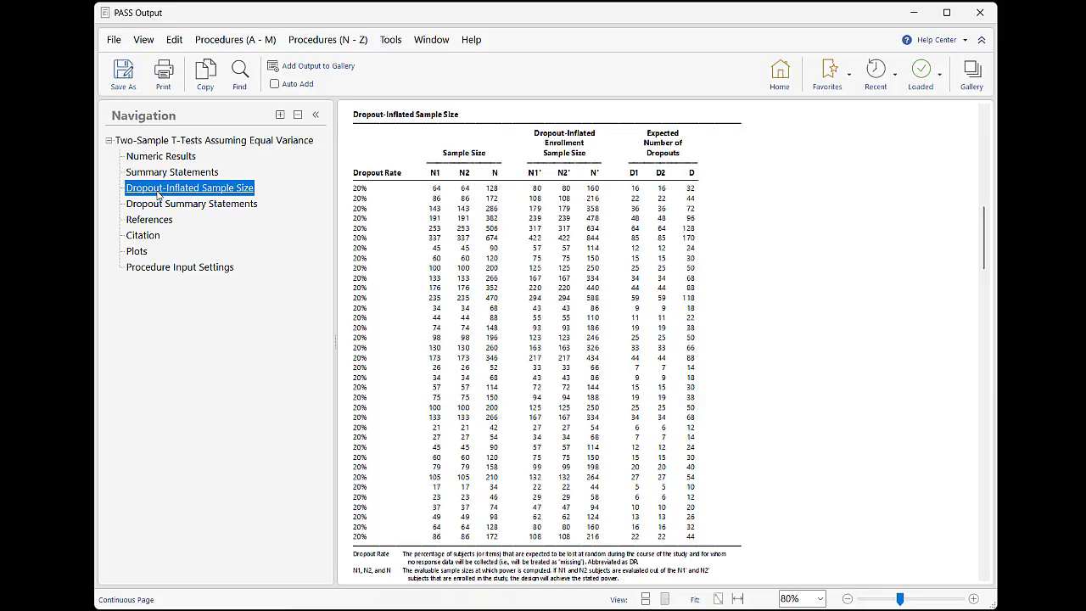
pyautogui.click(153, 204)
pyautogui.click(149, 220)
pyautogui.click(144, 236)
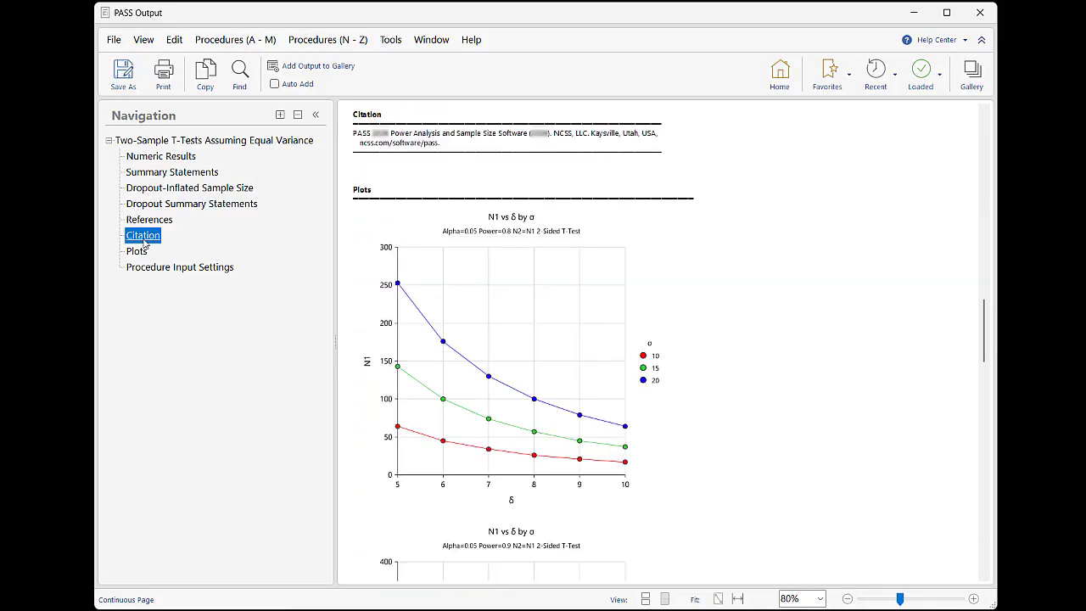
pyautogui.click(136, 251)
pyautogui.click(140, 266)
pyautogui.click(137, 253)
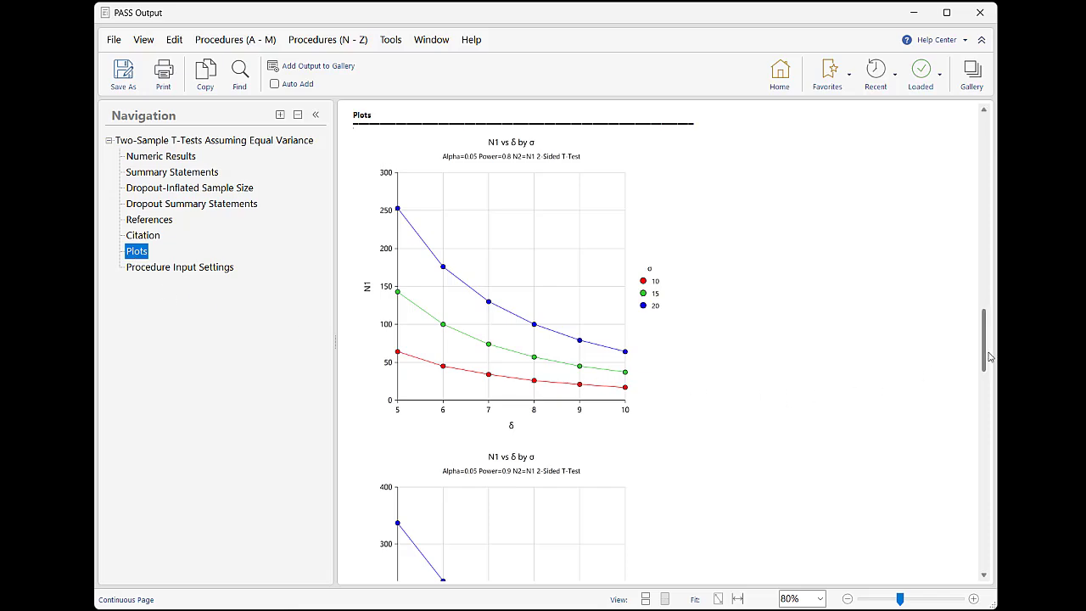
# Examine the 3D plot of N1 versus δ and σ by Power at 100% zoom, and close the output window
pyautogui.scroll(-2, 983, 359)
pyautogui.moveTo(984, 367); pyautogui.dragTo(987, 510)
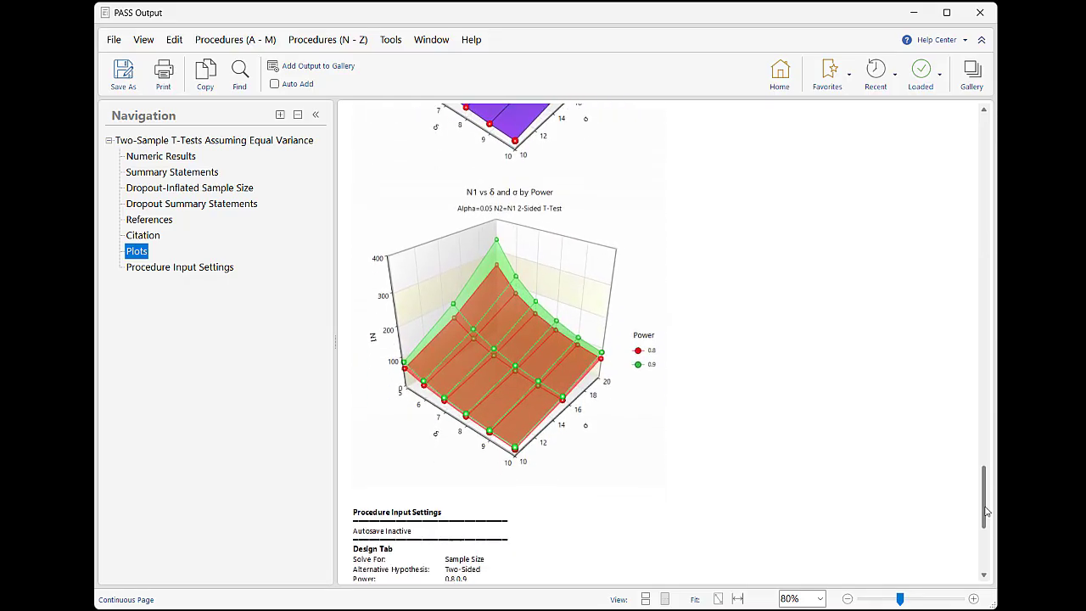
pyautogui.click(973, 599)
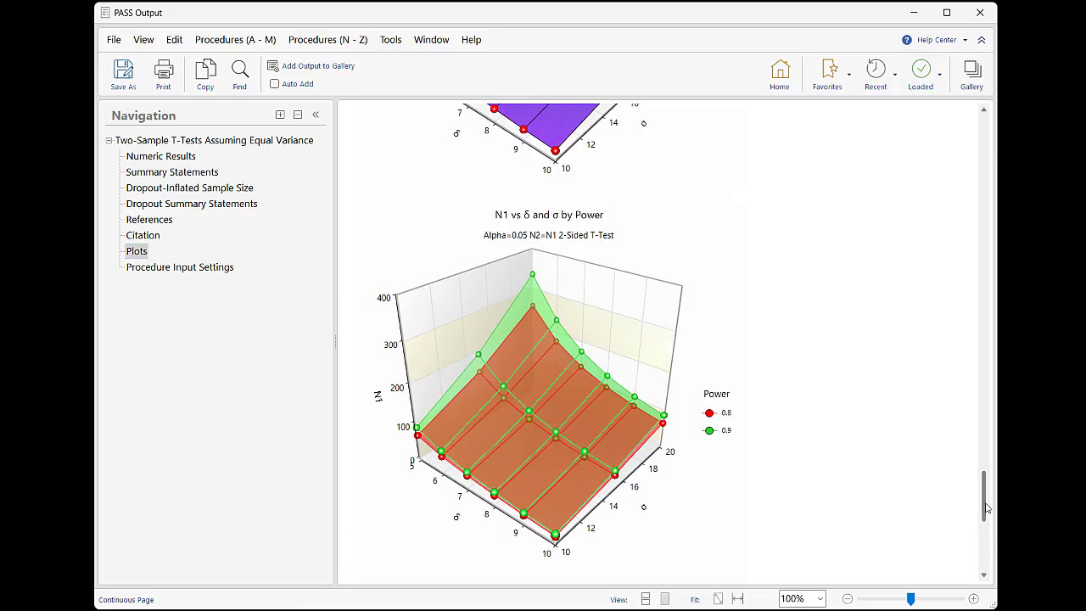
pyautogui.moveTo(986, 507); pyautogui.dragTo(988, 511)
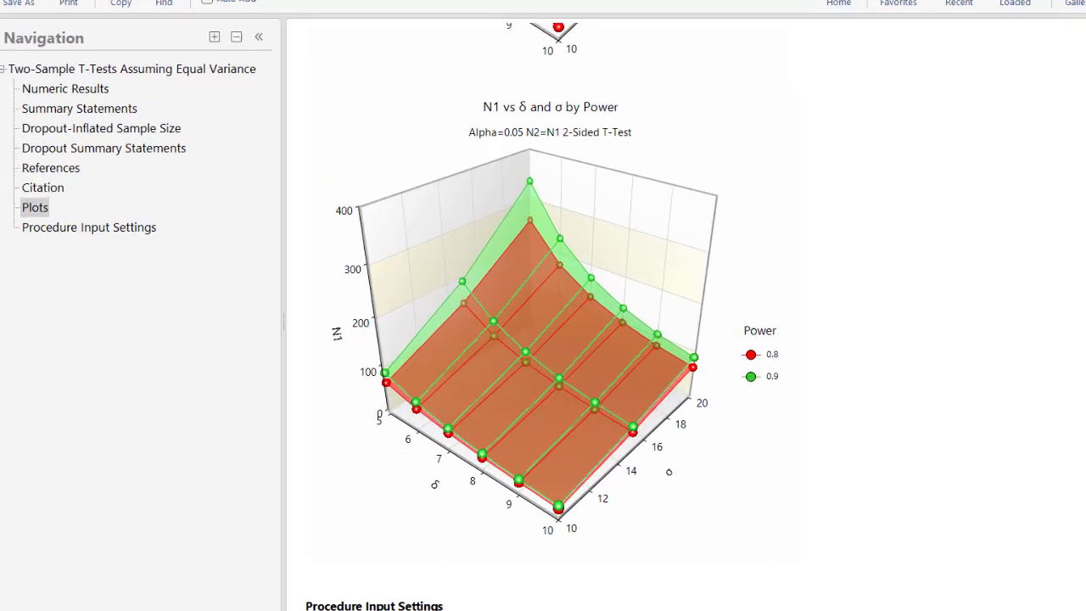
pyautogui.moveTo(283, 422)
pyautogui.mouseDown()
pyautogui.moveTo(266, 243)
pyautogui.moveTo(251, 201)
pyautogui.mouseUp()
pyautogui.moveTo(245, 275); pyautogui.dragTo(280, 261)
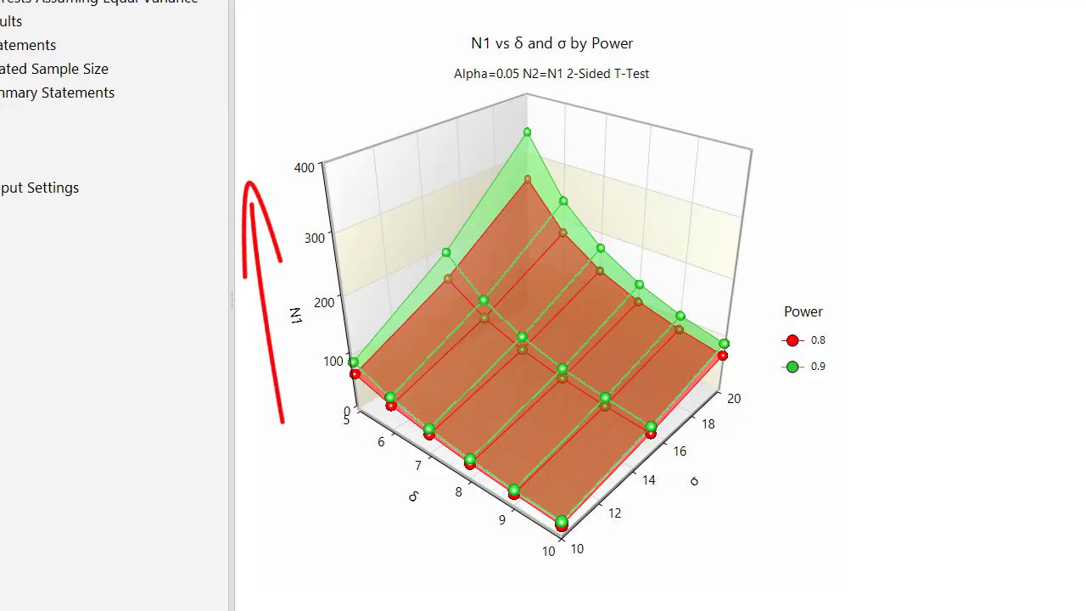
pyautogui.moveTo(635, 586); pyautogui.dragTo(768, 455)
pyautogui.moveTo(713, 486); pyautogui.dragTo(745, 505)
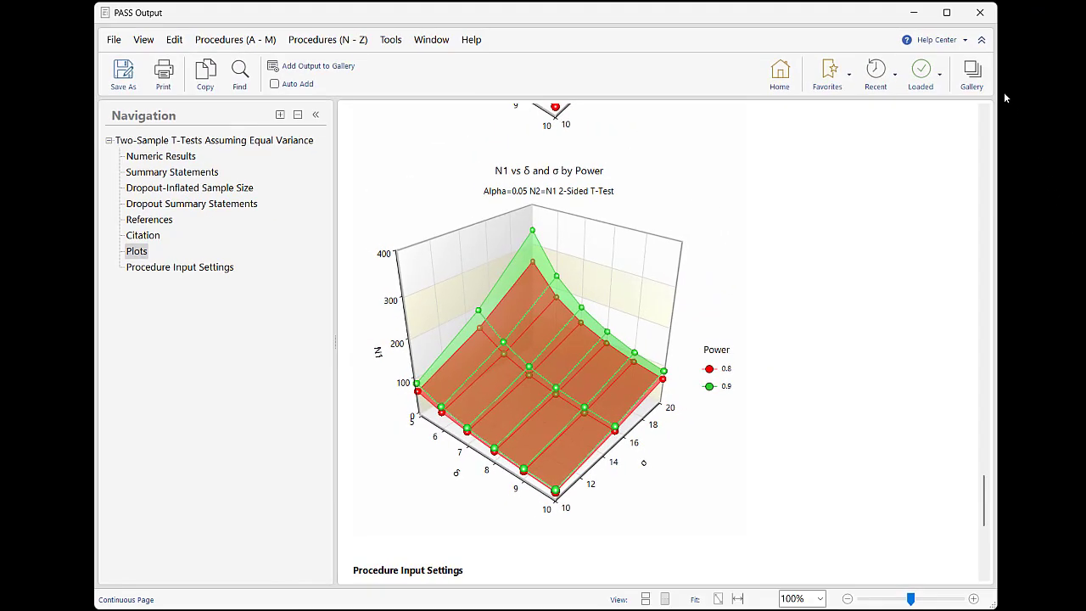
pyautogui.click(980, 12)
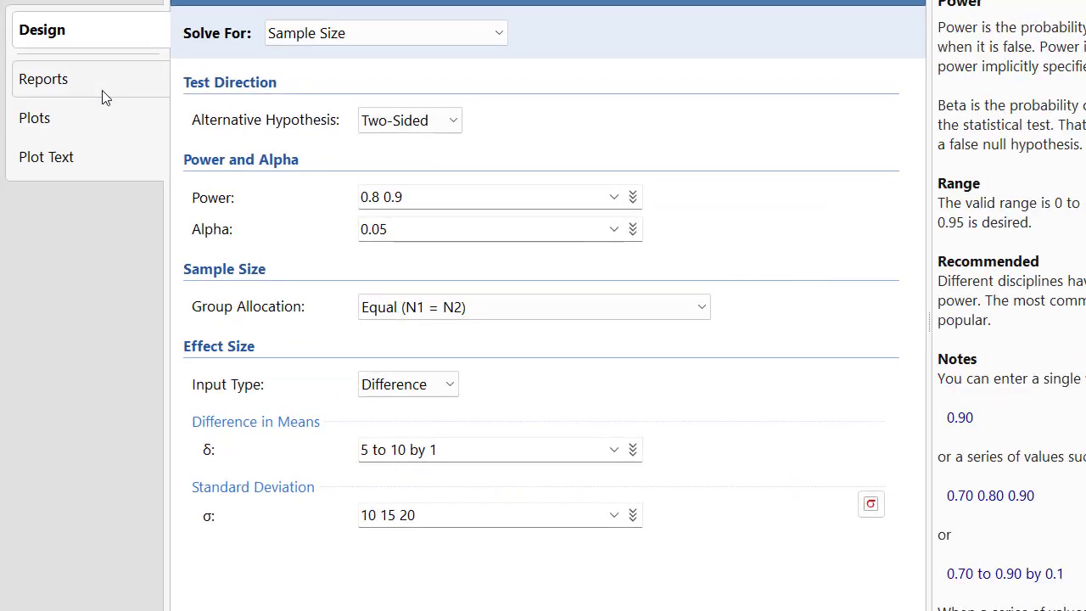
# In the report settings, set the maximum decimal places for Power to 7
pyautogui.click(103, 97)
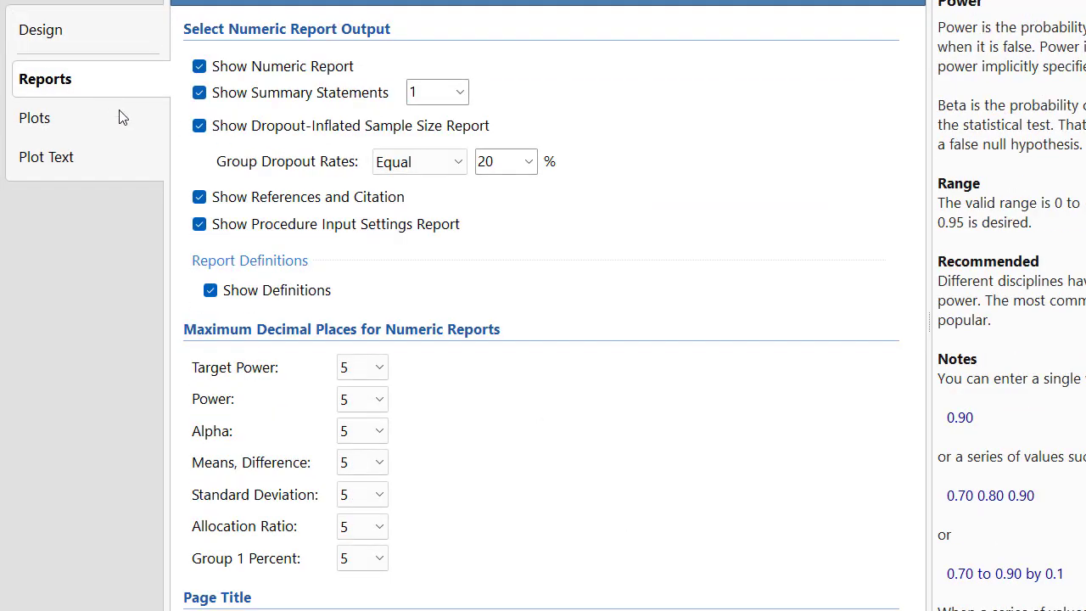
pyautogui.click(378, 400)
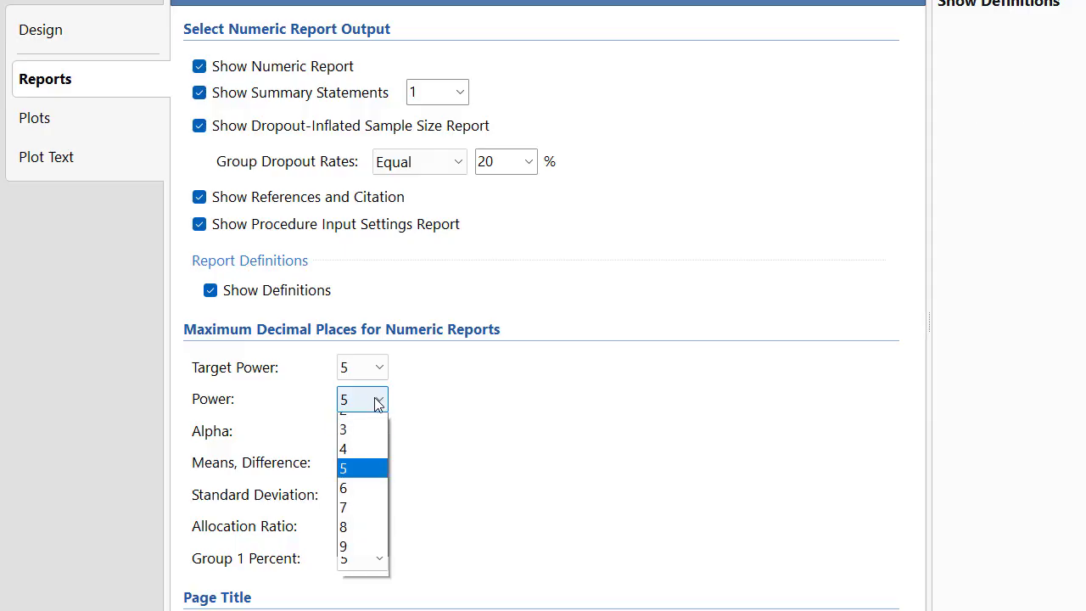
pyautogui.click(367, 562)
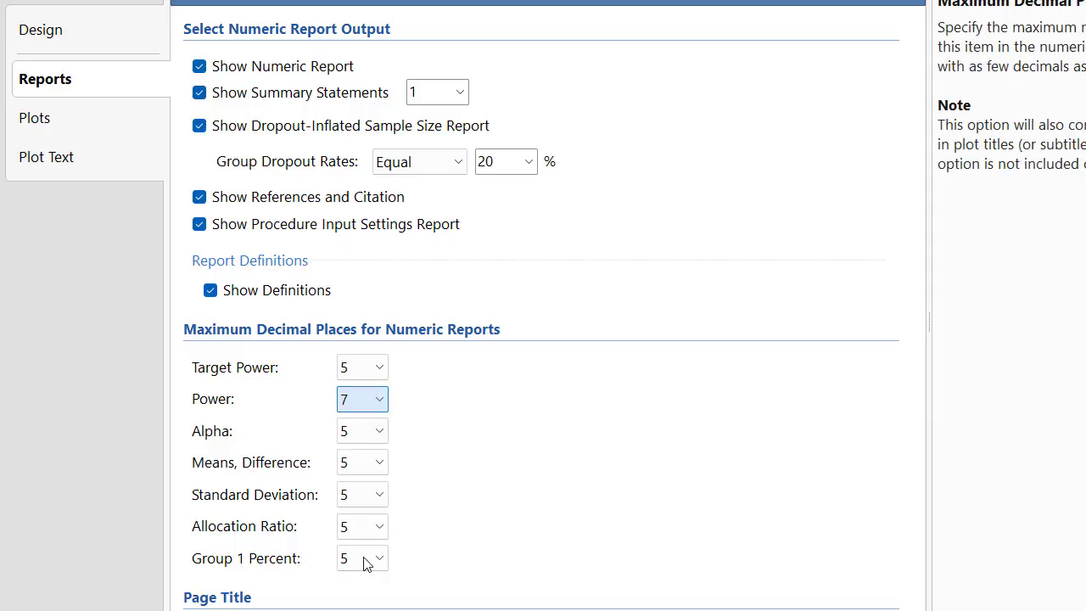
# Turn off the definitions, input settings report, references and citation, dropout-inflated report and summary statements, keeping only the numeric report
pyautogui.click(310, 290)
pyautogui.click(253, 227)
pyautogui.click(247, 202)
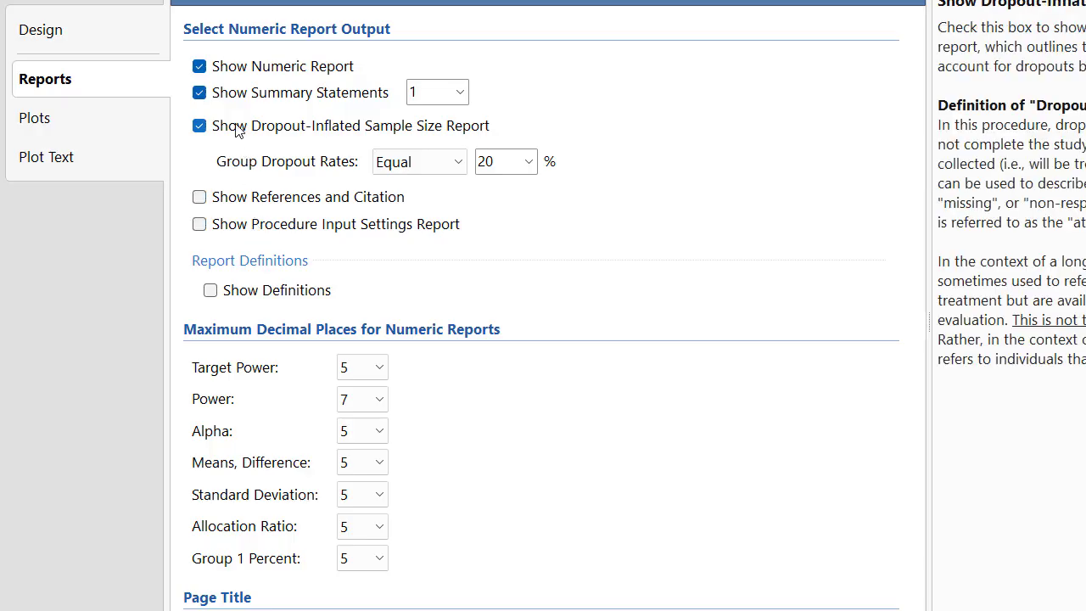
pyautogui.click(243, 124)
pyautogui.click(236, 95)
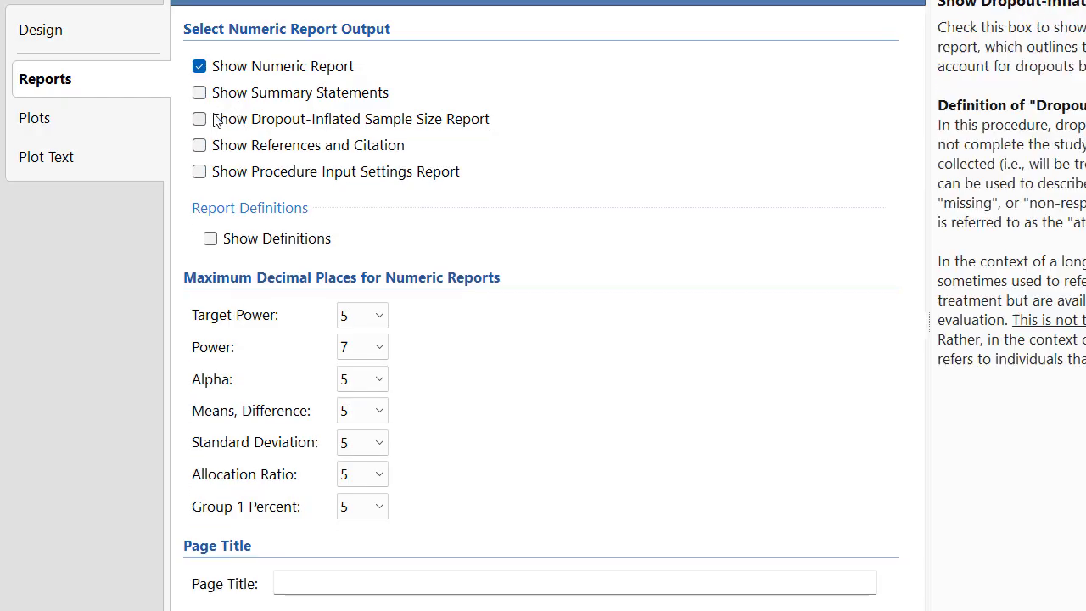
# Set the plots to display total sample size (N) instead of N1, and turn off the X-Y-Z plots
pyautogui.click(130, 127)
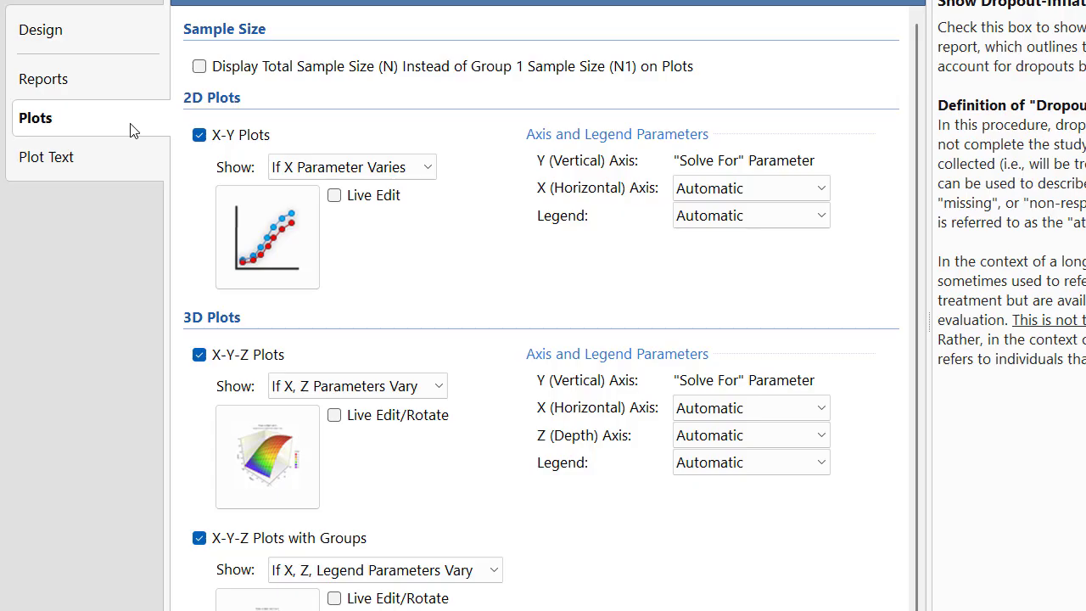
pyautogui.click(237, 68)
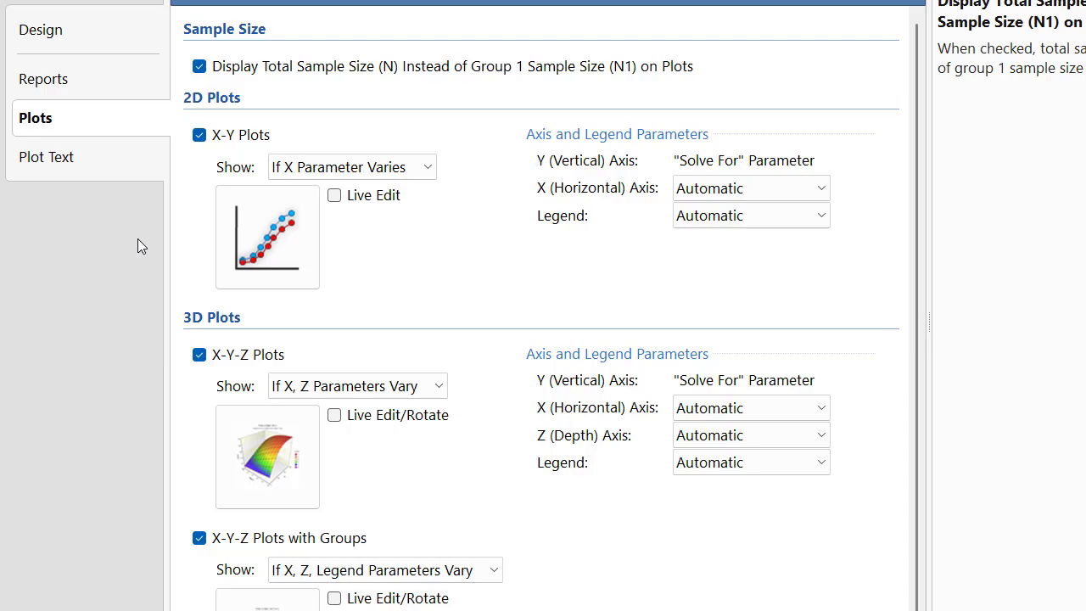
pyautogui.click(200, 355)
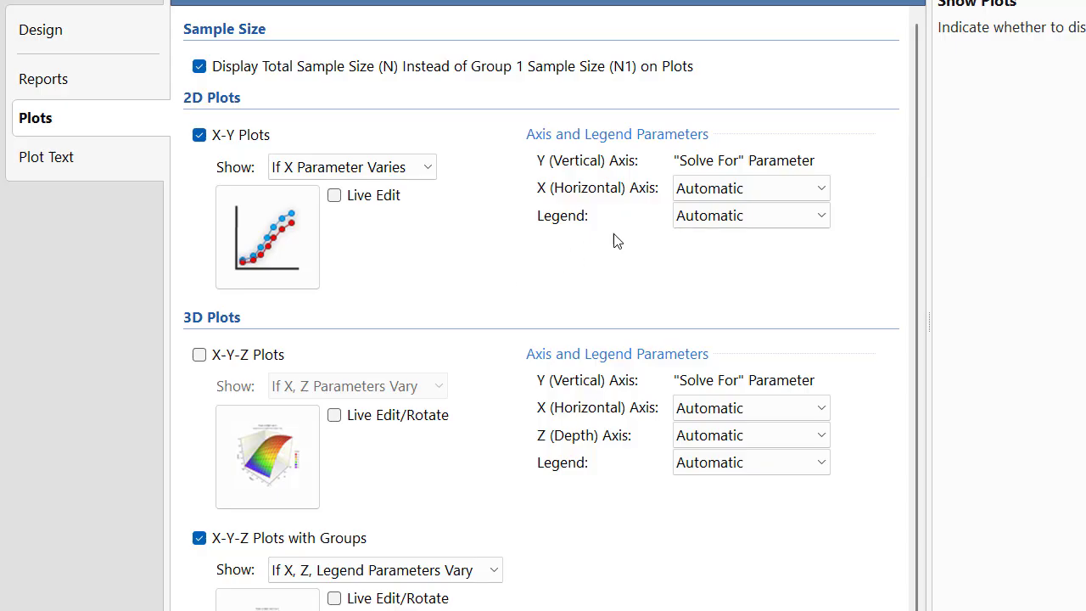
# Set the horizontal axis parameter of the X-Y plots to σ
pyautogui.click(790, 188)
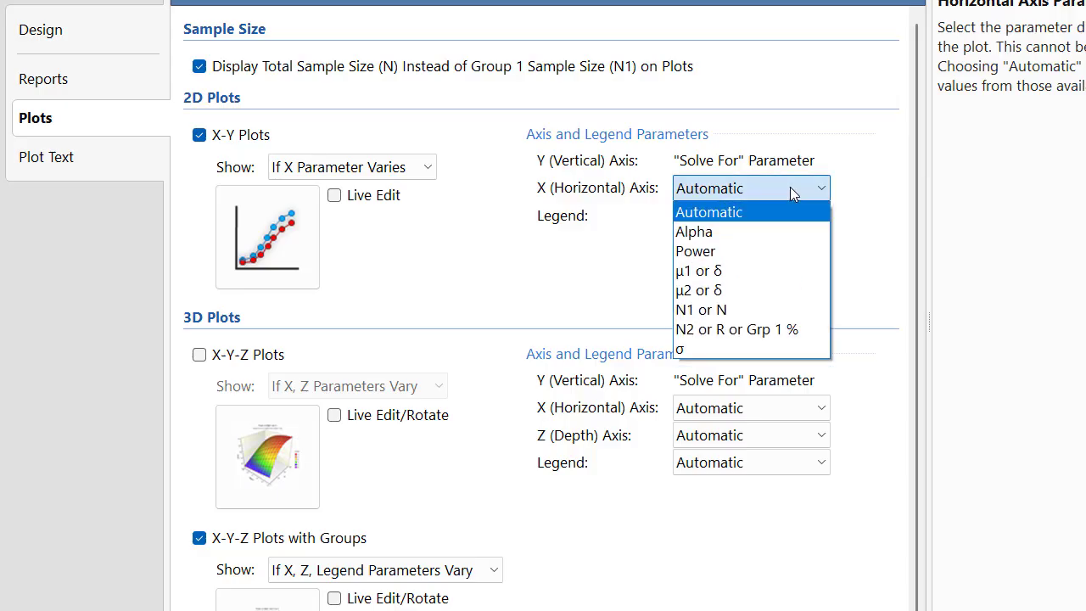
pyautogui.click(778, 348)
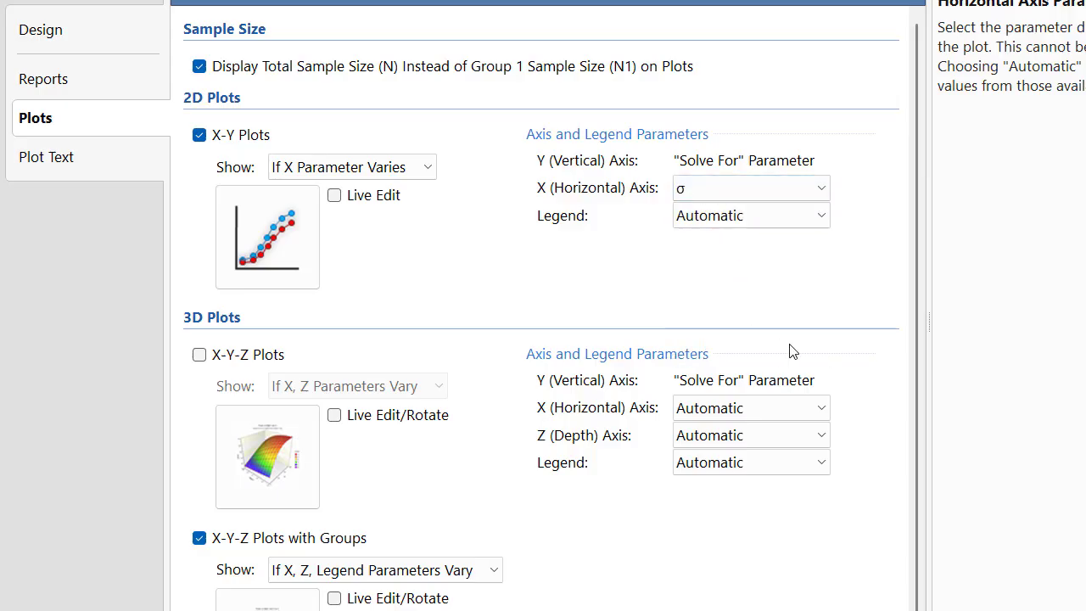
# Place the X-Y plot legend inside the plot's upper-left corner, and enable live editing and rotation for the X-Y-Z plots with groups
pyautogui.click(285, 257)
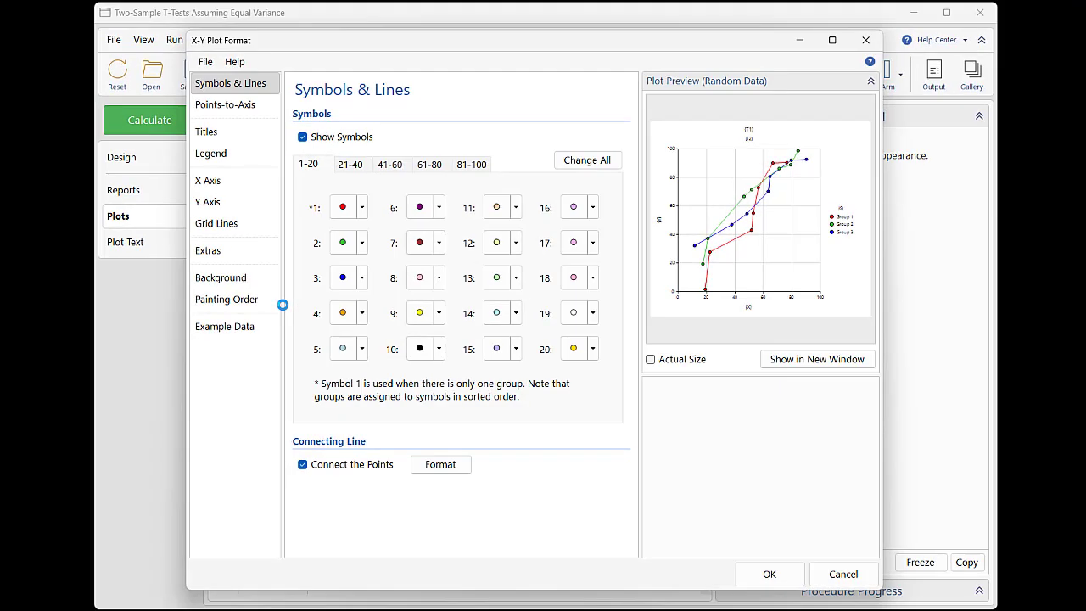
pyautogui.click(242, 163)
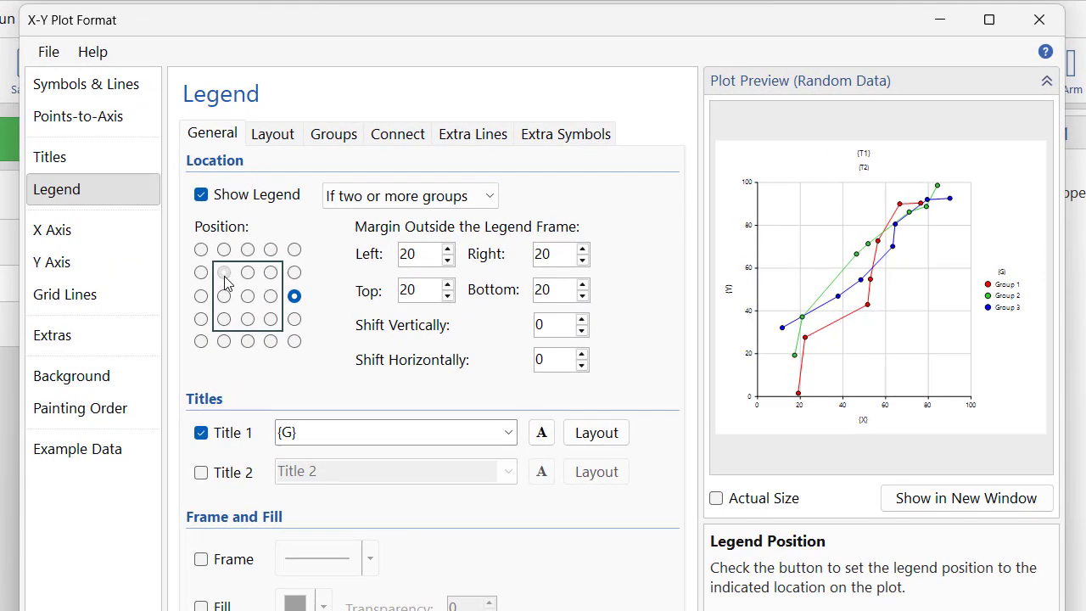
pyautogui.click(223, 273)
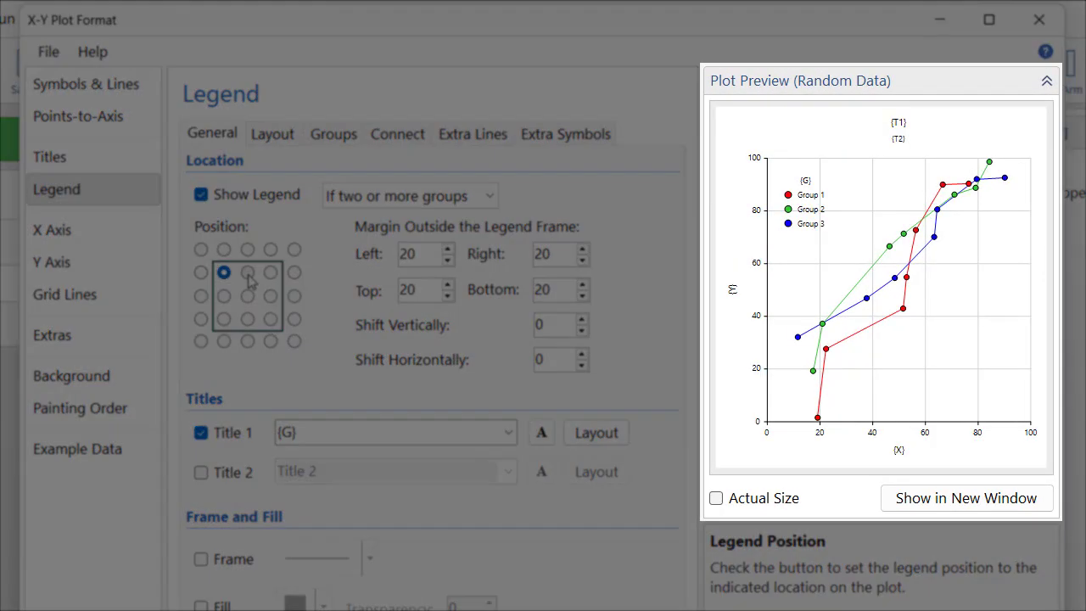
pyautogui.click(247, 273)
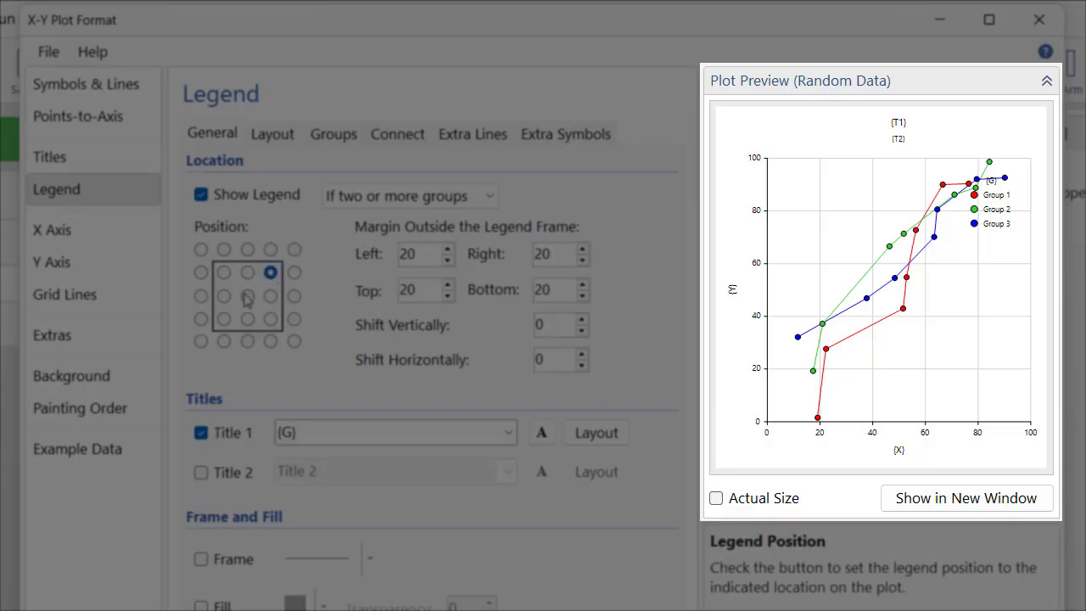
pyautogui.click(246, 295)
pyautogui.click(224, 273)
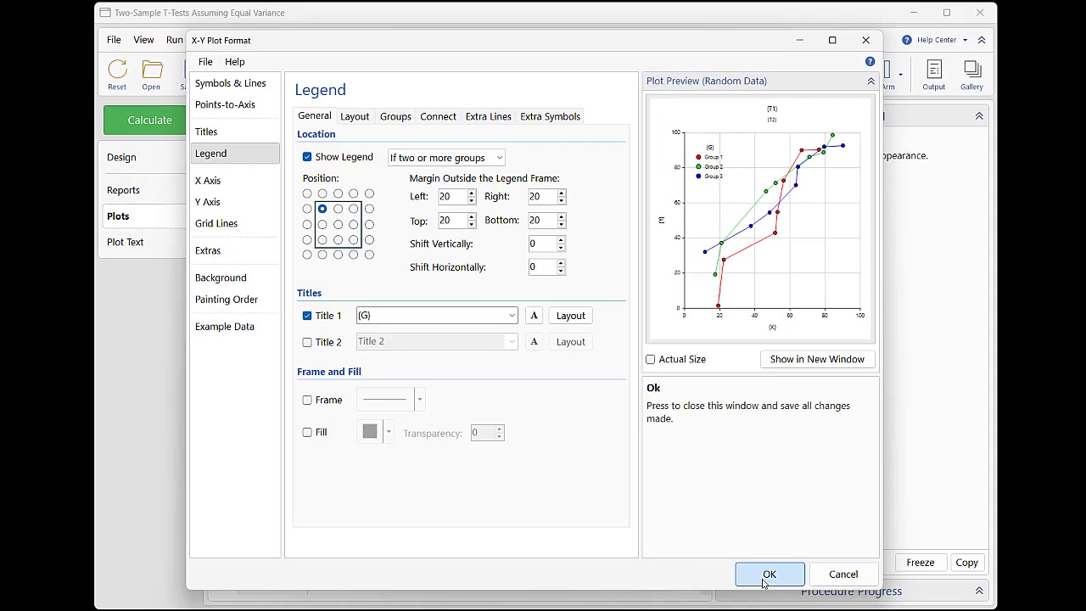
pyautogui.click(765, 580)
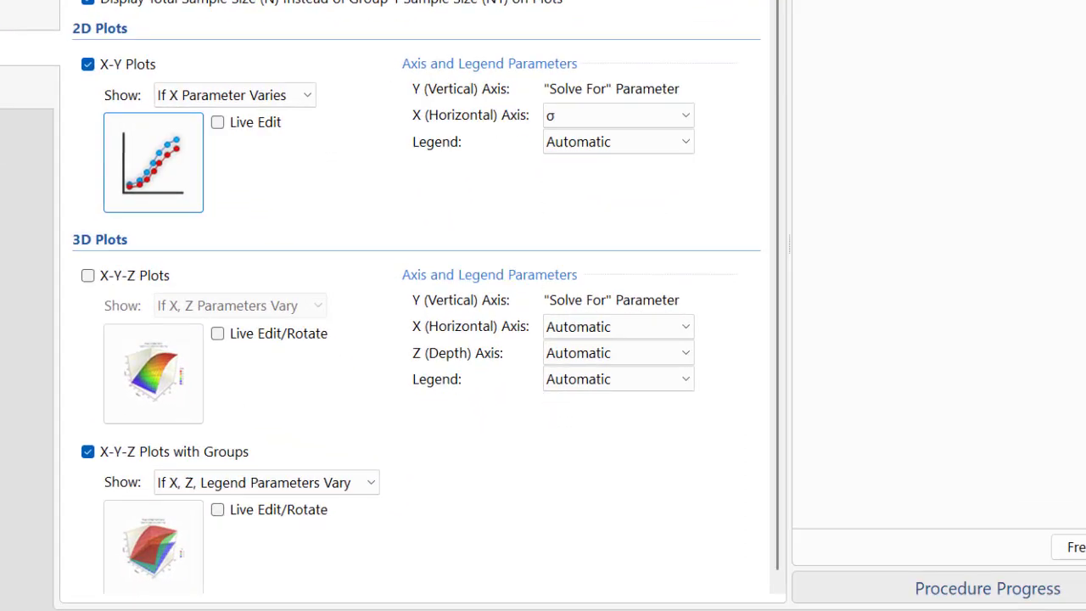
pyautogui.click(251, 513)
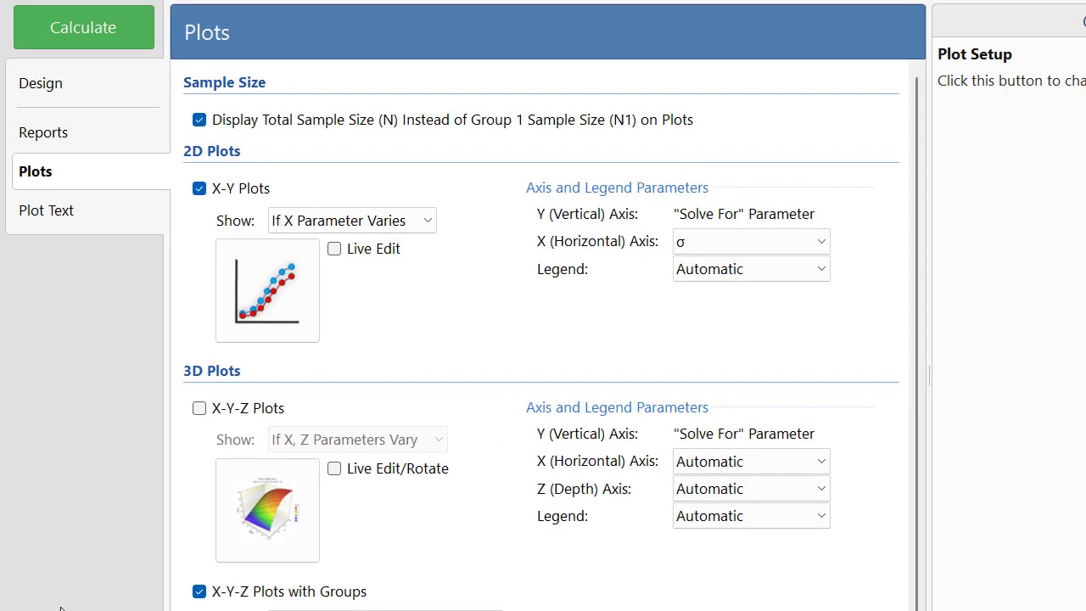
# Set the plot text abbreviations to "Sample Size" for N, "Difference" for δ and "Standard Deviation" for σ
pyautogui.click(60, 221)
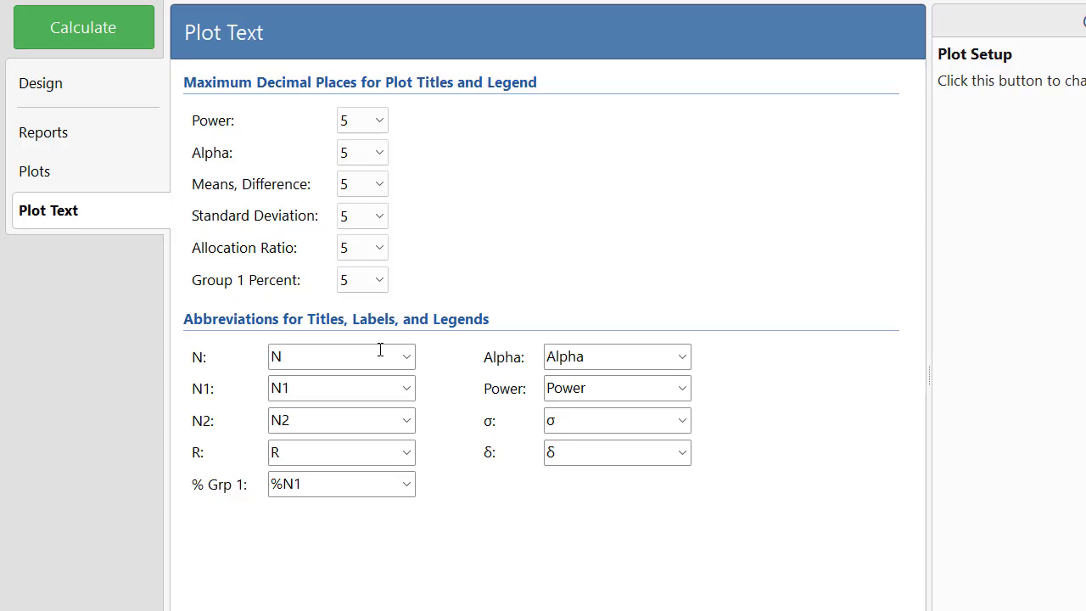
pyautogui.click(406, 357)
pyautogui.click(379, 422)
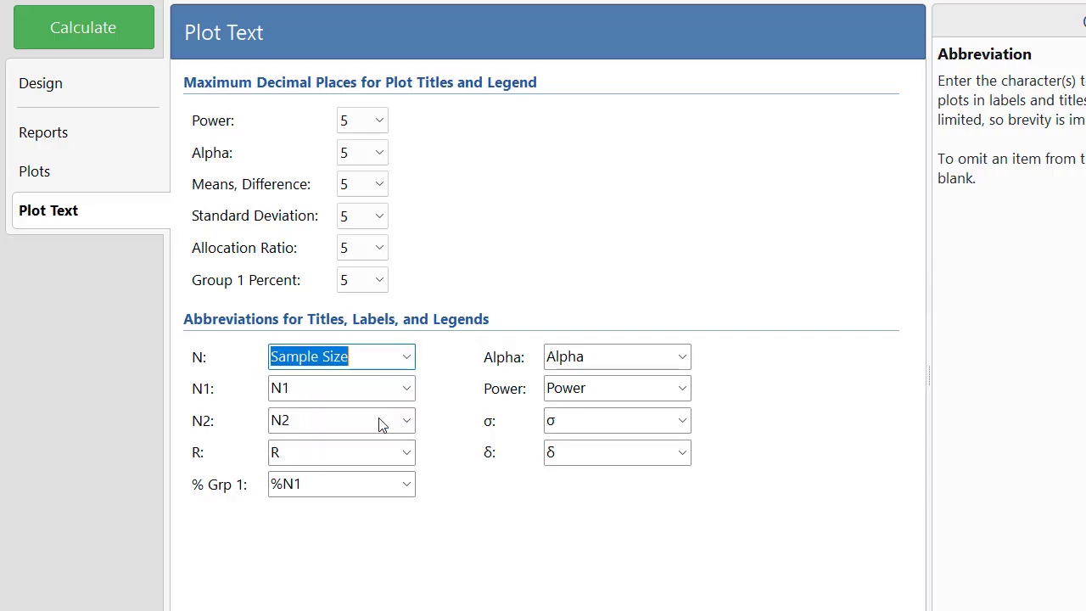
pyautogui.click(581, 450)
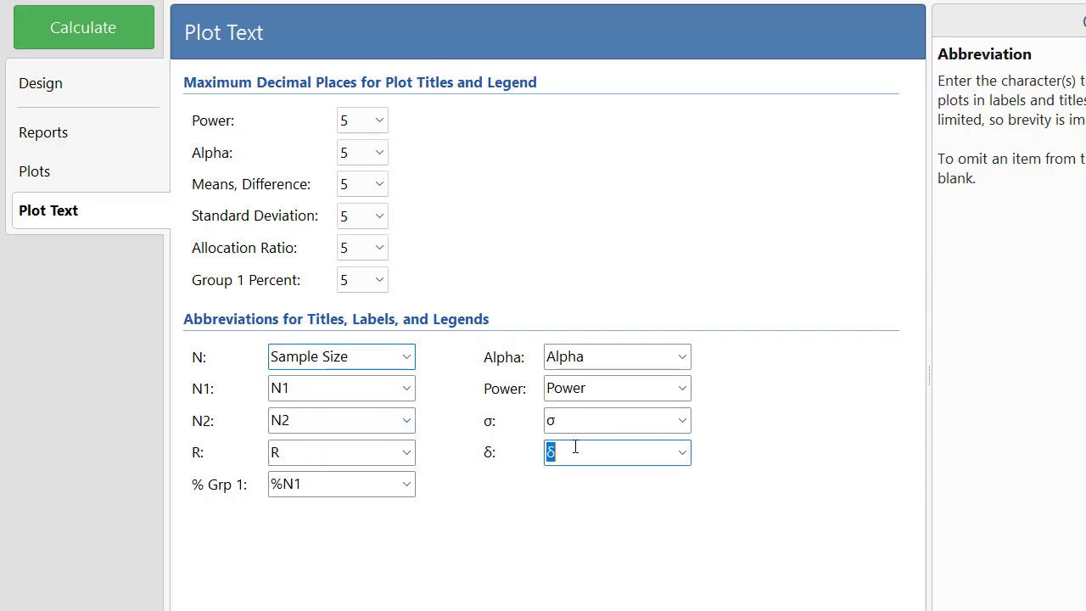
pyautogui.write('Difference')
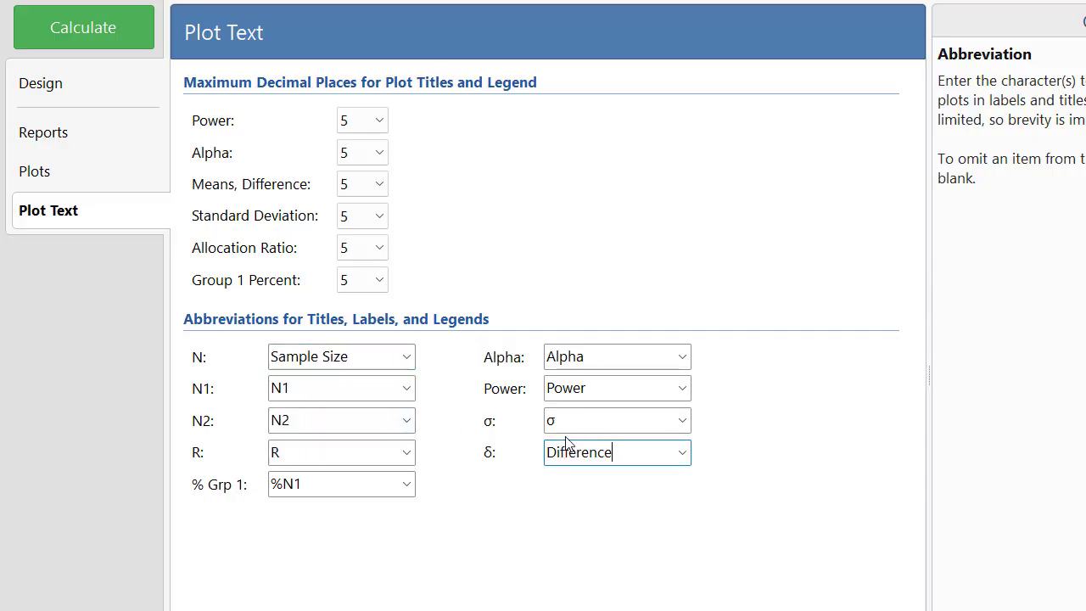
pyautogui.click(646, 417)
pyautogui.write('Standard Devi')
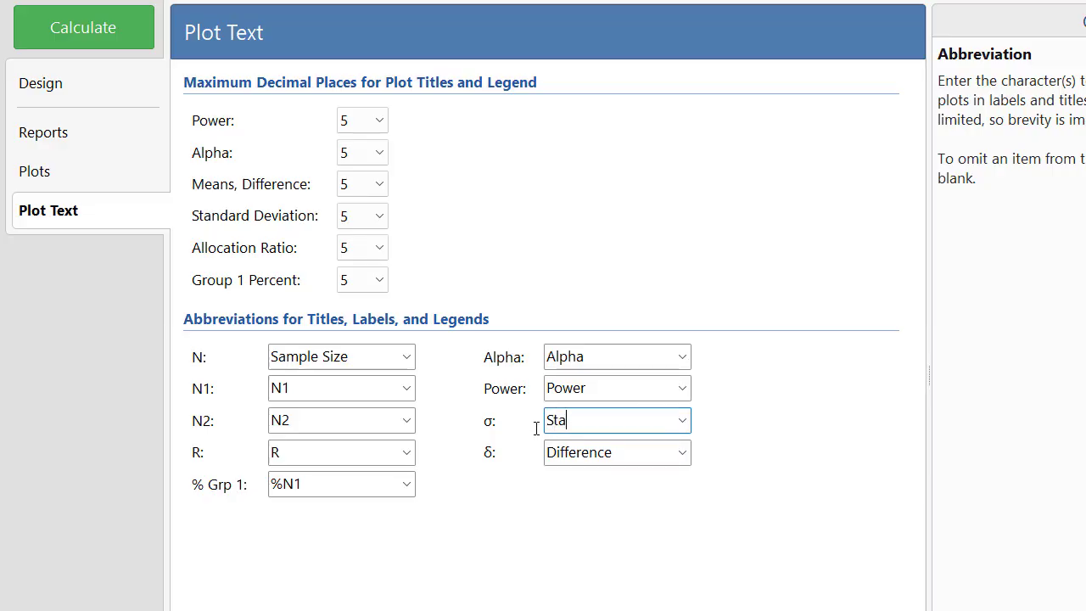
pyautogui.write('ation')
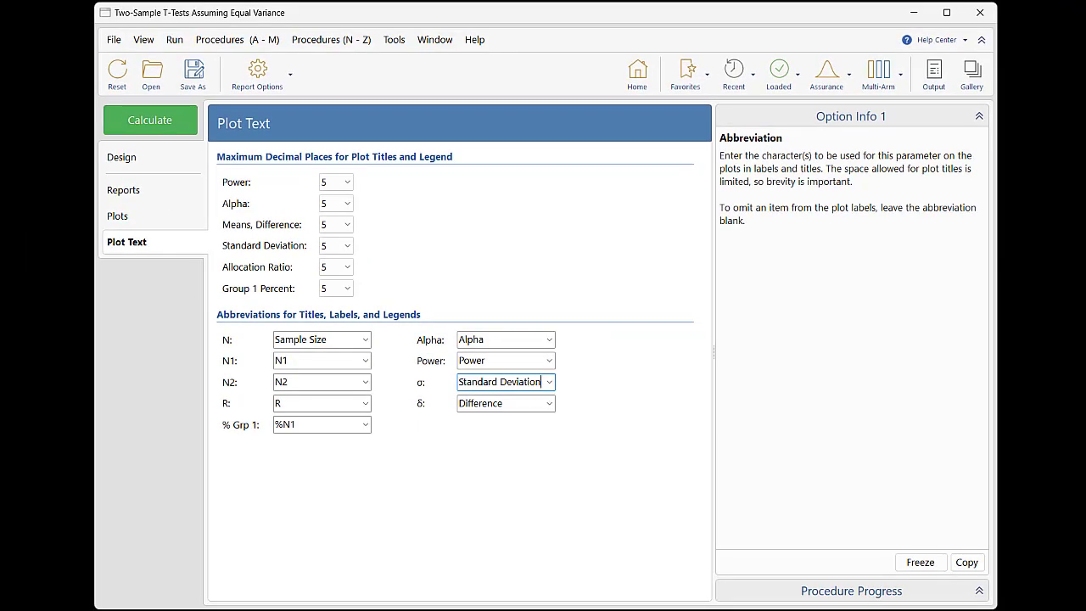
# Close and reopen the Two-Sample T-Tests Assuming Equal Variance procedure, and save its settings as ProcSettings1.t388
pyautogui.click(980, 12)
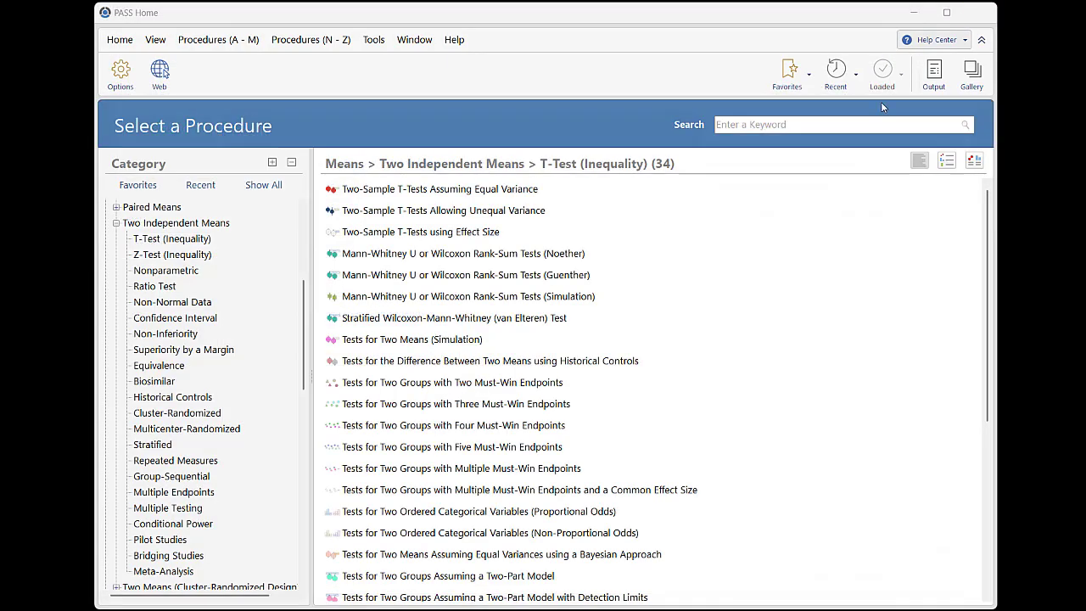
pyautogui.doubleClick(566, 190)
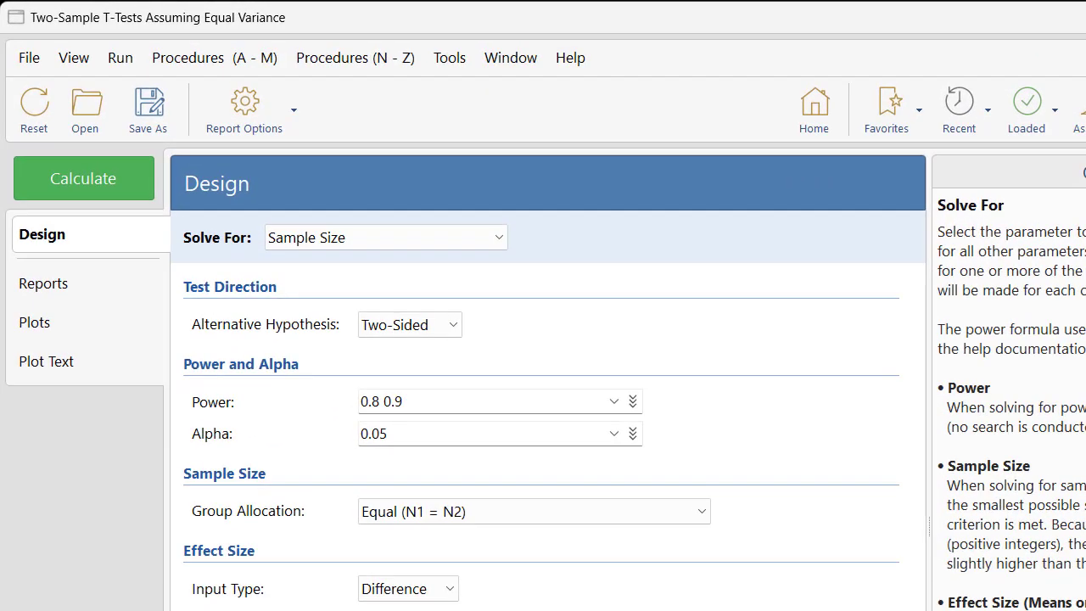
pyautogui.click(144, 109)
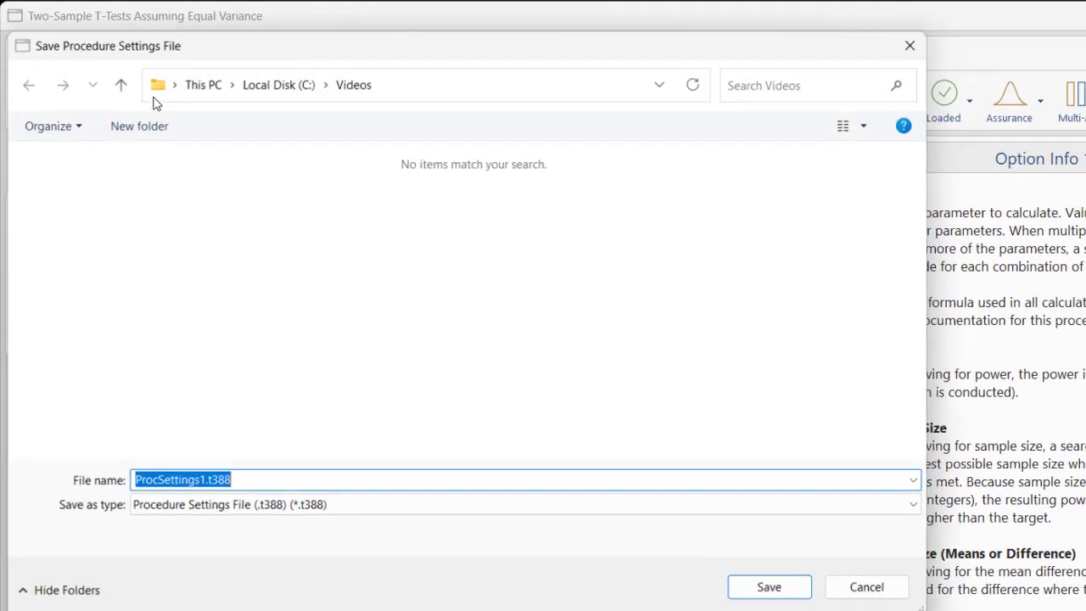
pyautogui.click(750, 577)
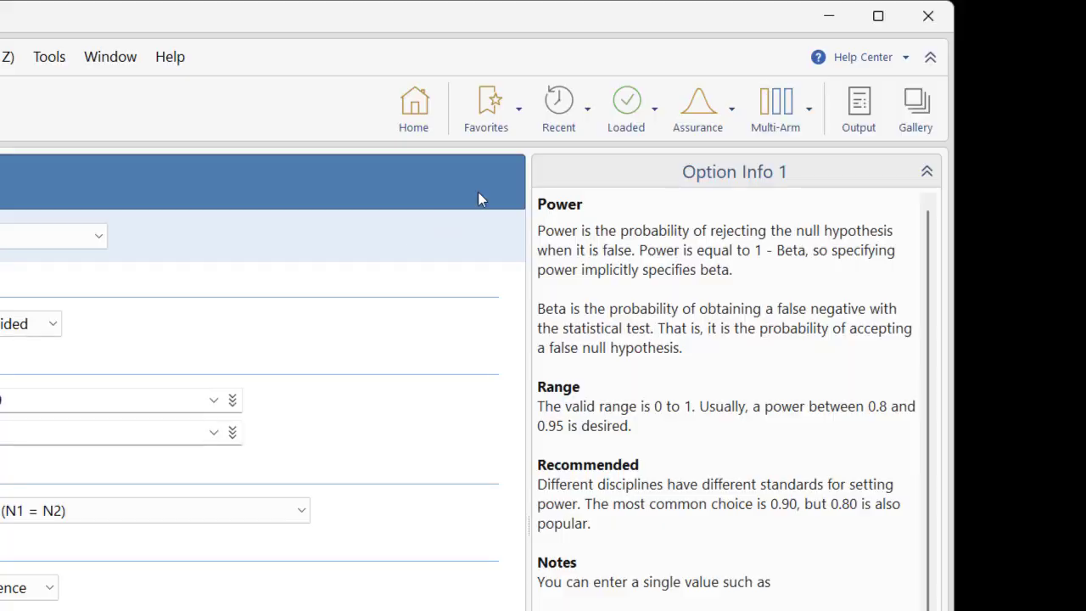
# Add the current procedure to the favorites, and look through the favorite and recent procedure lists
pyautogui.click(505, 126)
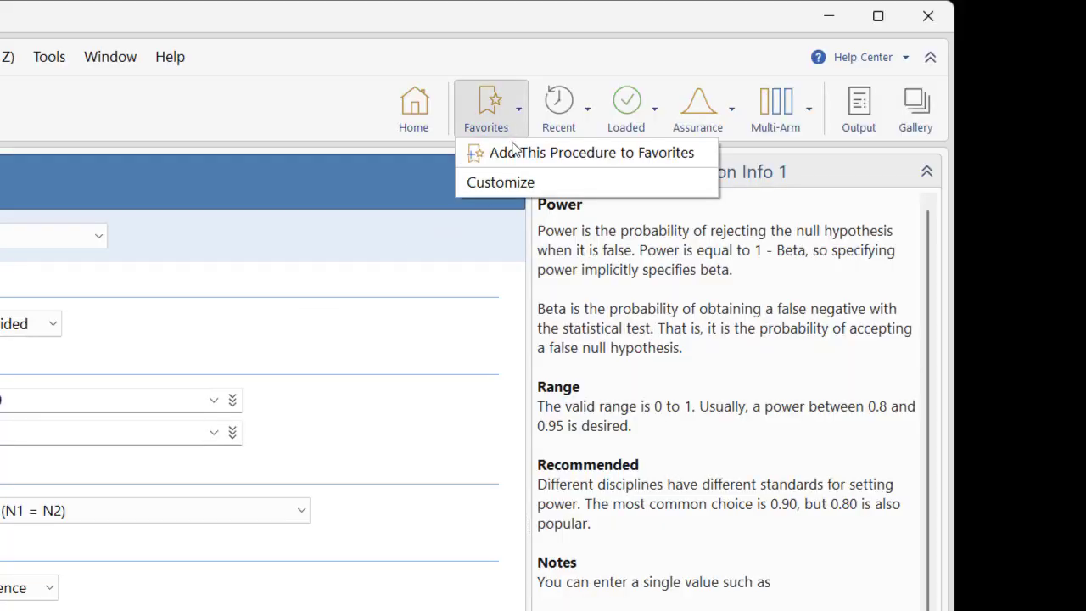
pyautogui.click(513, 160)
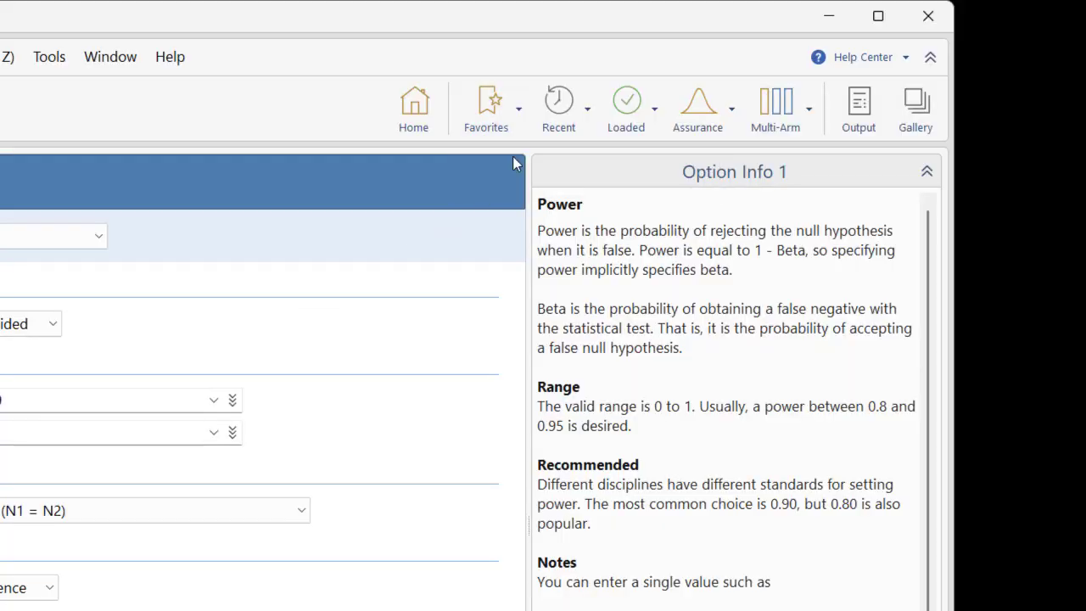
pyautogui.click(504, 123)
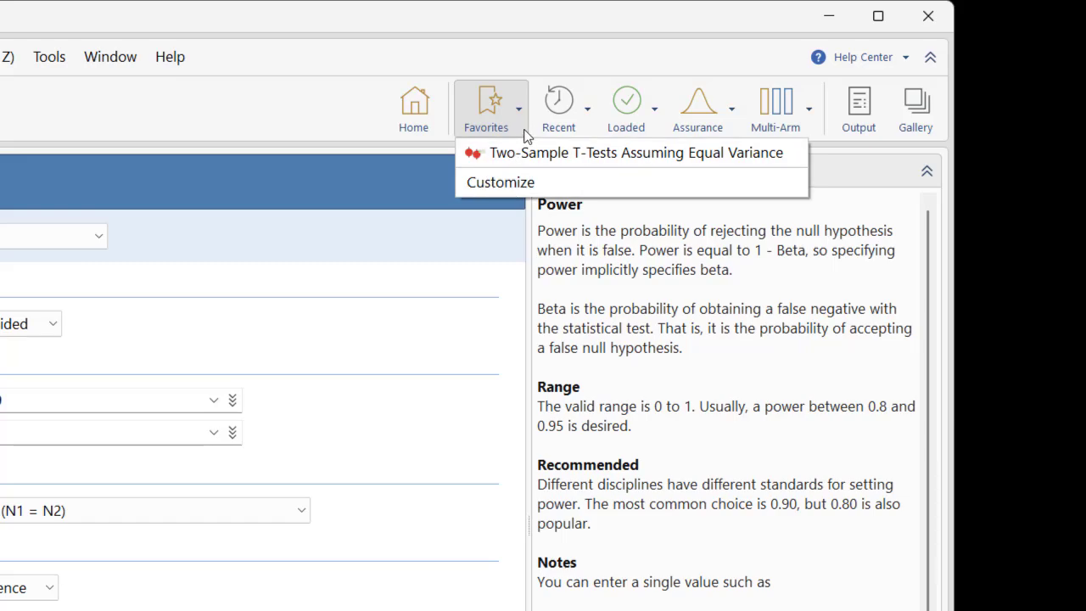
pyautogui.click(578, 131)
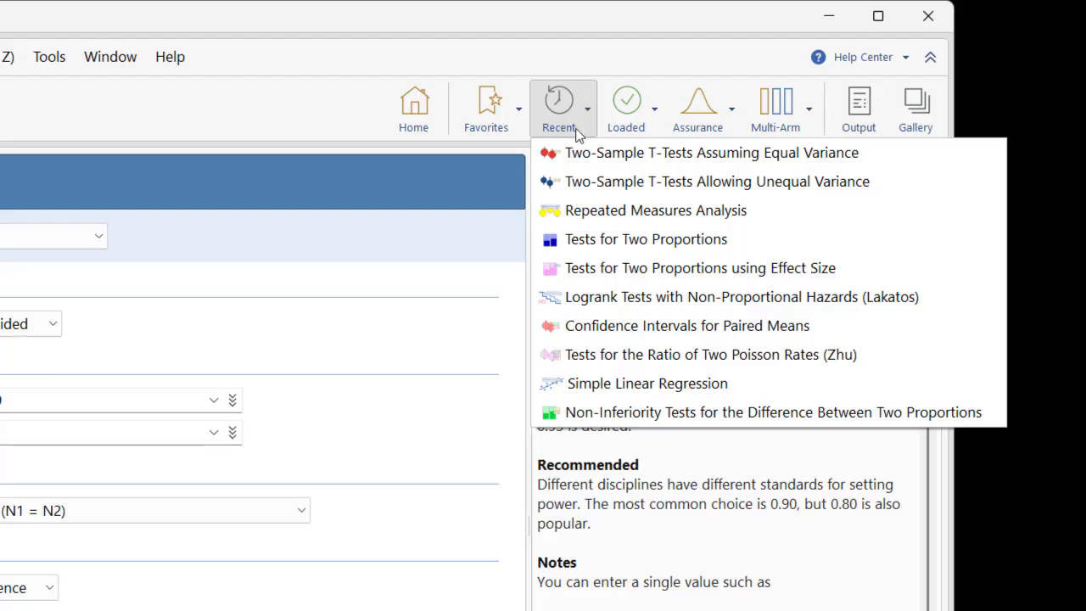
pyautogui.click(504, 121)
pyautogui.click(561, 119)
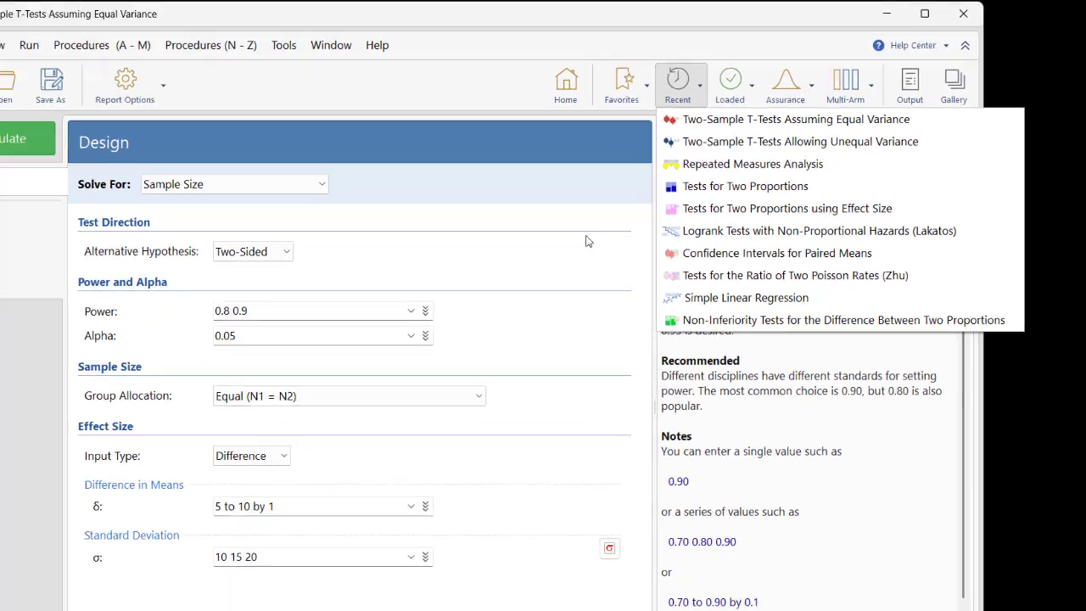
pyautogui.click(383, 310)
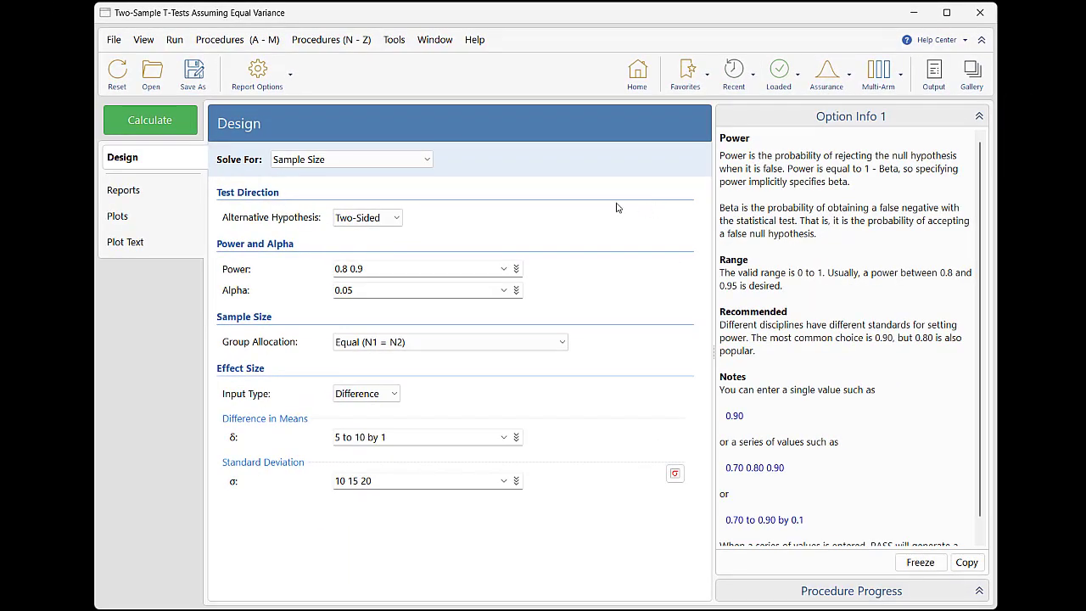
# Run the calculation, give the 3D surface plot yellow circles for group 1 and blue for group 2, and rotate it slightly
pyautogui.press('F9')
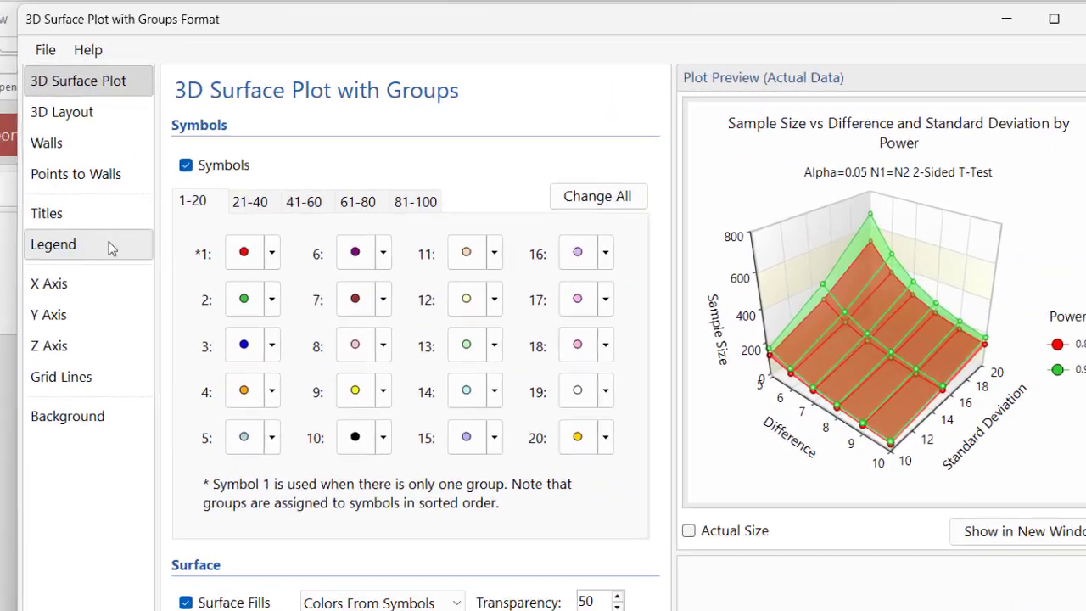
pyautogui.click(337, 207)
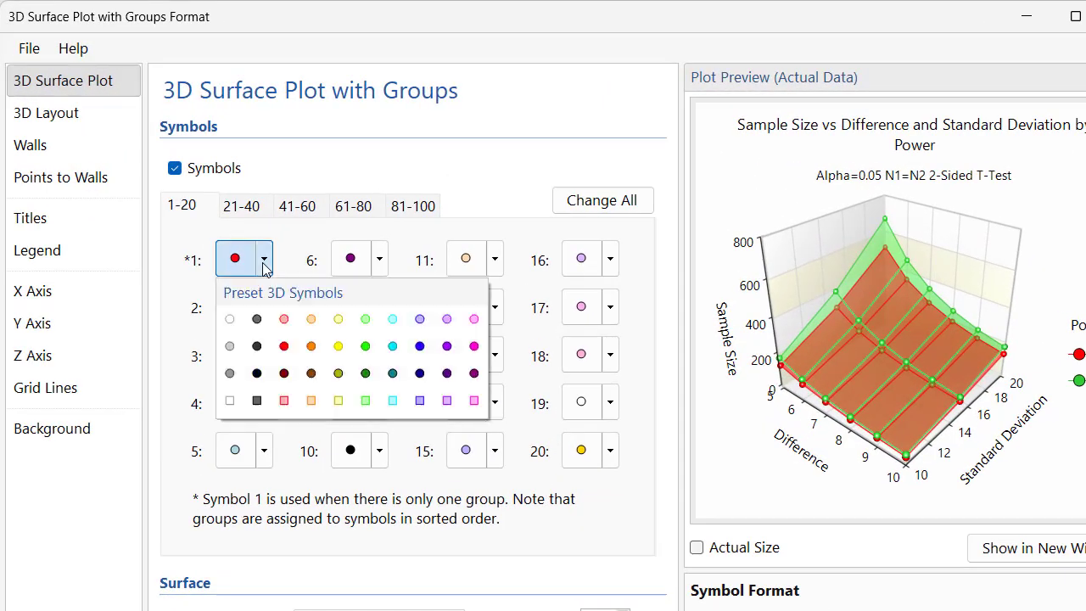
pyautogui.click(338, 346)
pyautogui.click(262, 318)
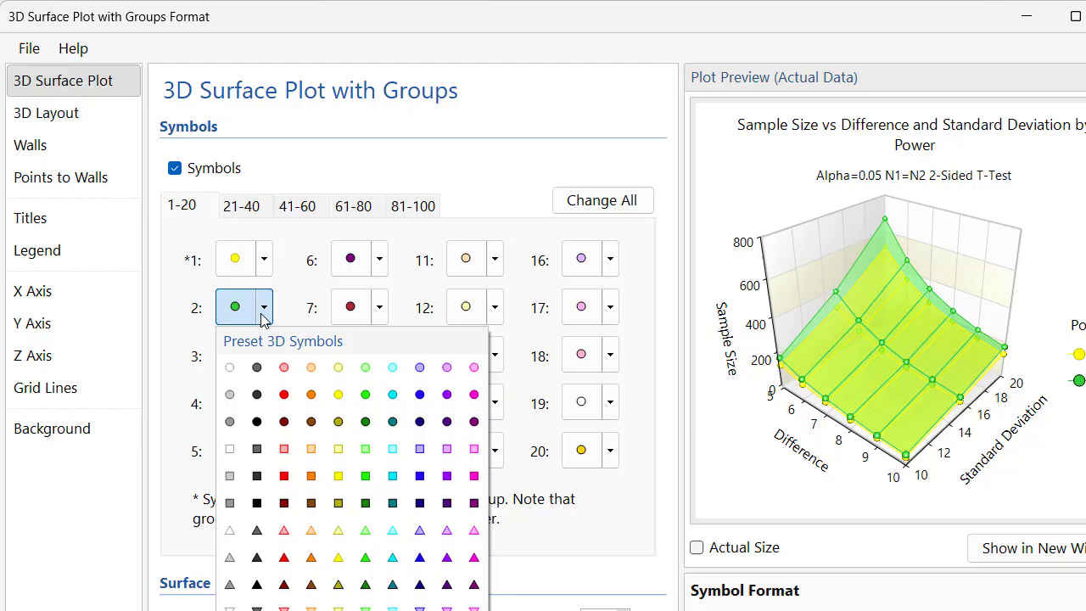
pyautogui.click(418, 395)
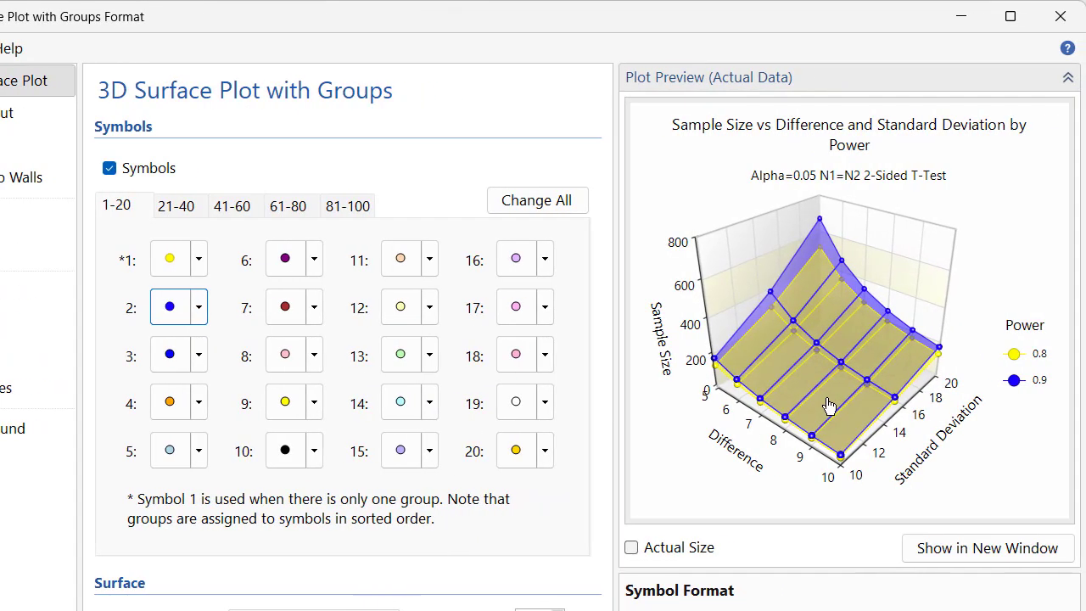
pyautogui.moveTo(829, 407)
pyautogui.mouseDown()
pyautogui.moveTo(768, 405)
pyautogui.moveTo(874, 408)
pyautogui.moveTo(843, 407)
pyautogui.mouseUp()
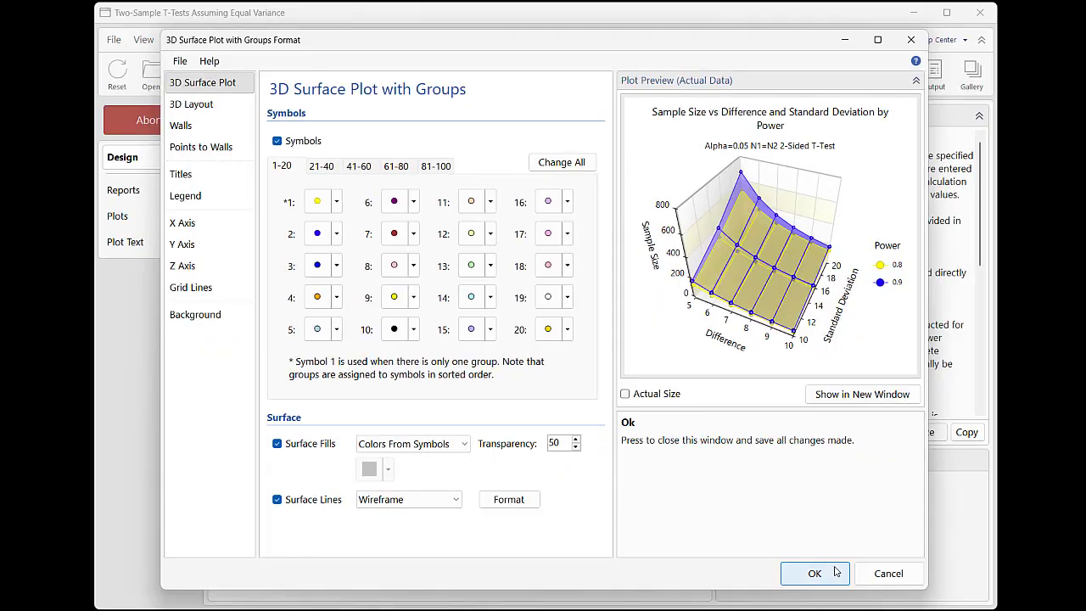
pyautogui.click(837, 575)
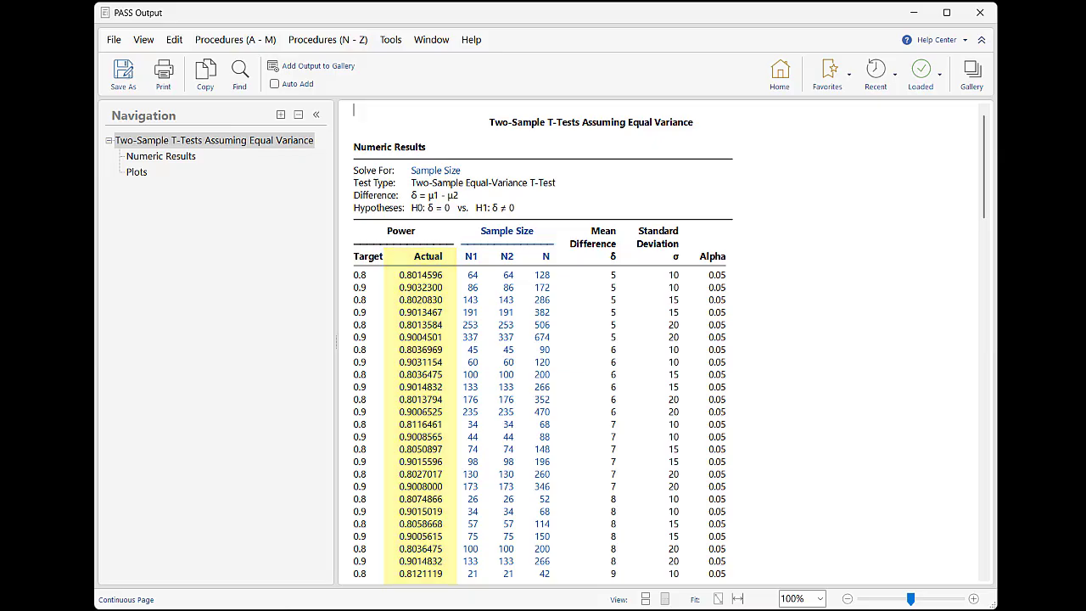
# Go to the plots in the output and enlarge the Sample Size vs Standard Deviation by Difference plot for Power 0.9
pyautogui.click(136, 173)
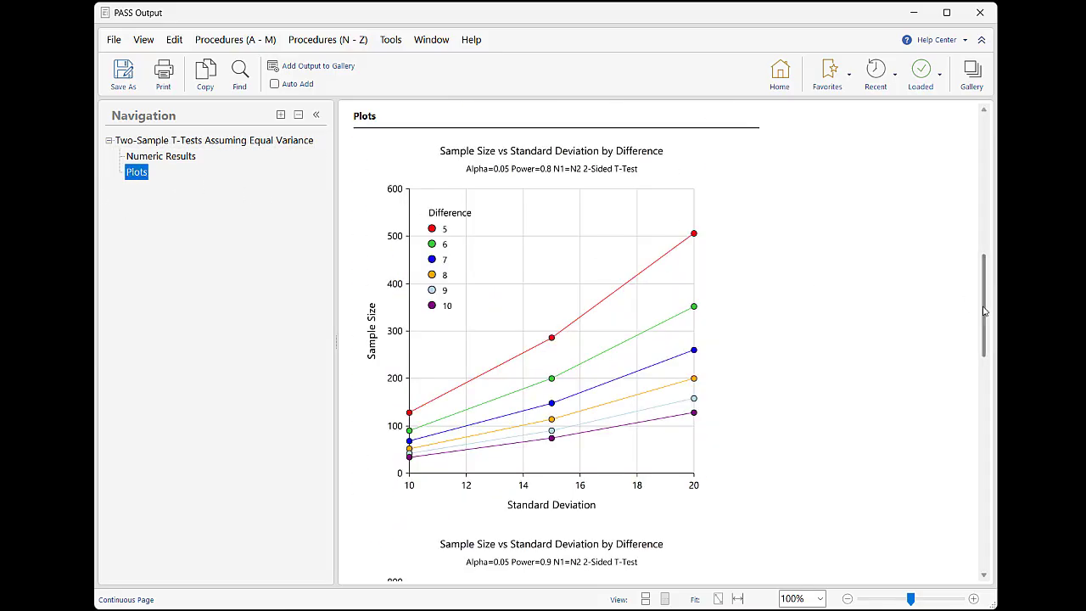
pyautogui.moveTo(984, 309); pyautogui.dragTo(957, 387)
pyautogui.doubleClick(568, 353)
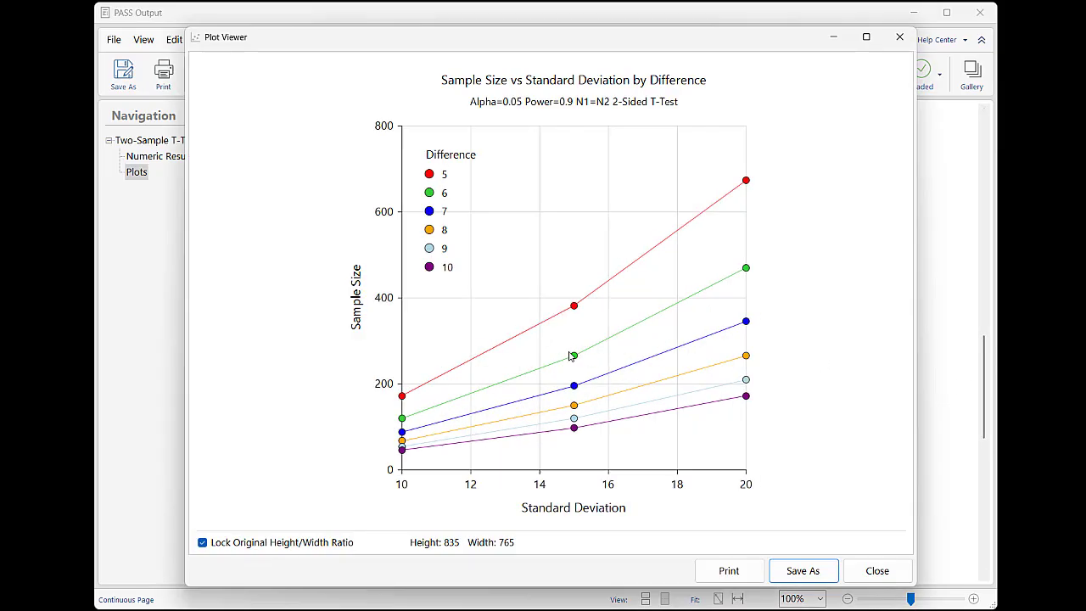
pyautogui.click(802, 569)
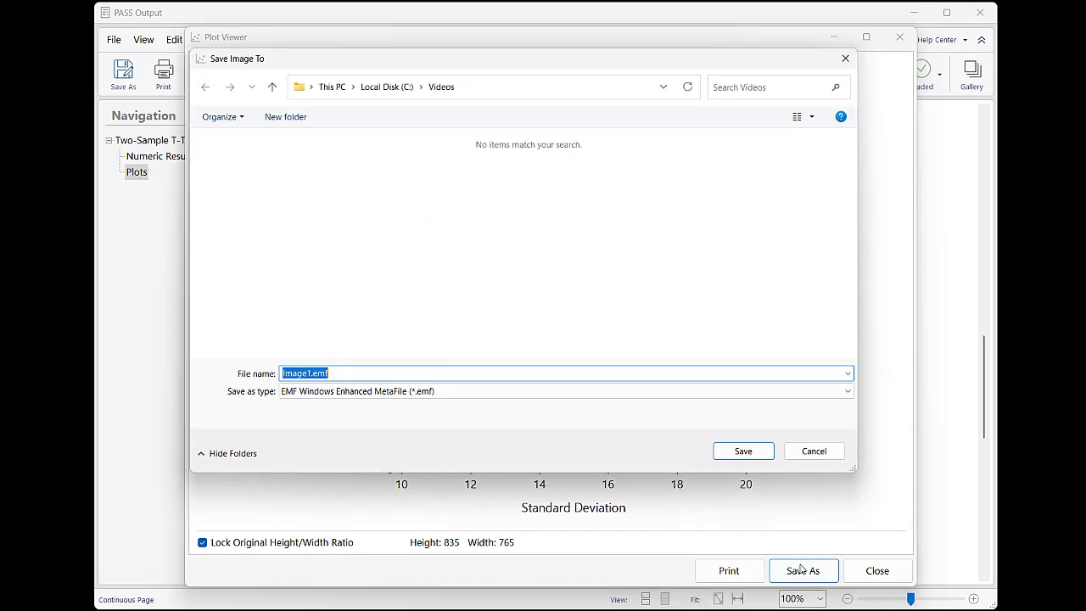
pyautogui.click(806, 400)
pyautogui.click(800, 451)
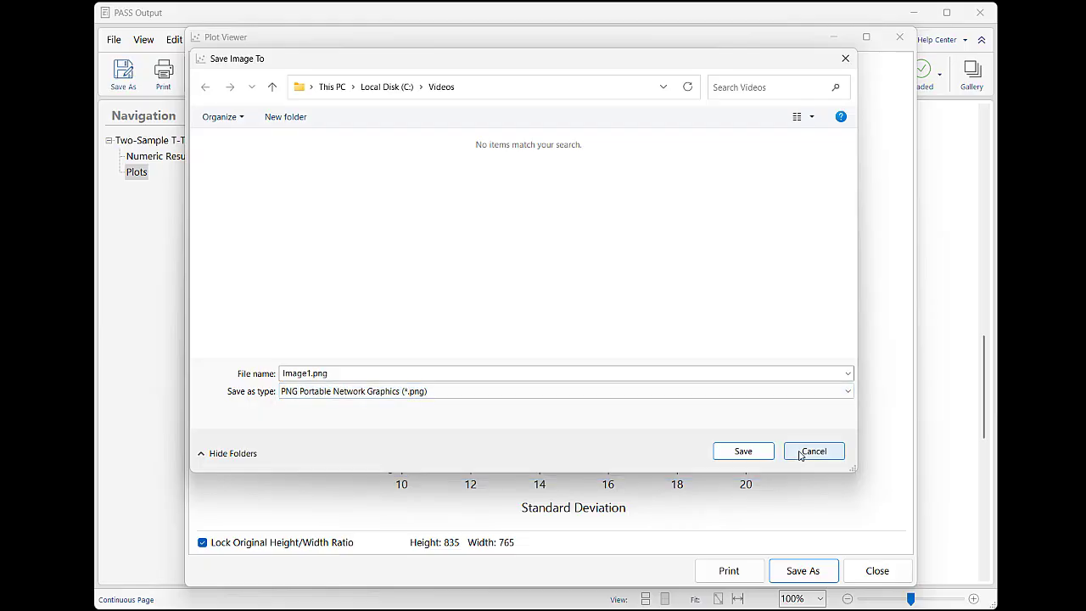
# Save the enlarged plot as Image1.png in PNG format in the Videos folder, and close the plot viewer
pyautogui.click(752, 457)
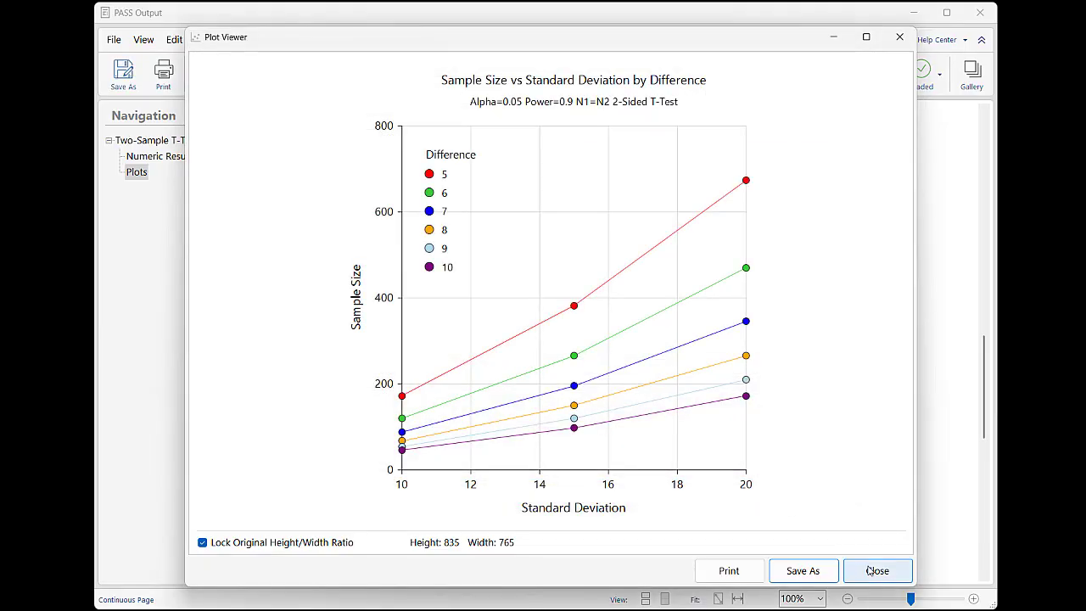
pyautogui.click(873, 570)
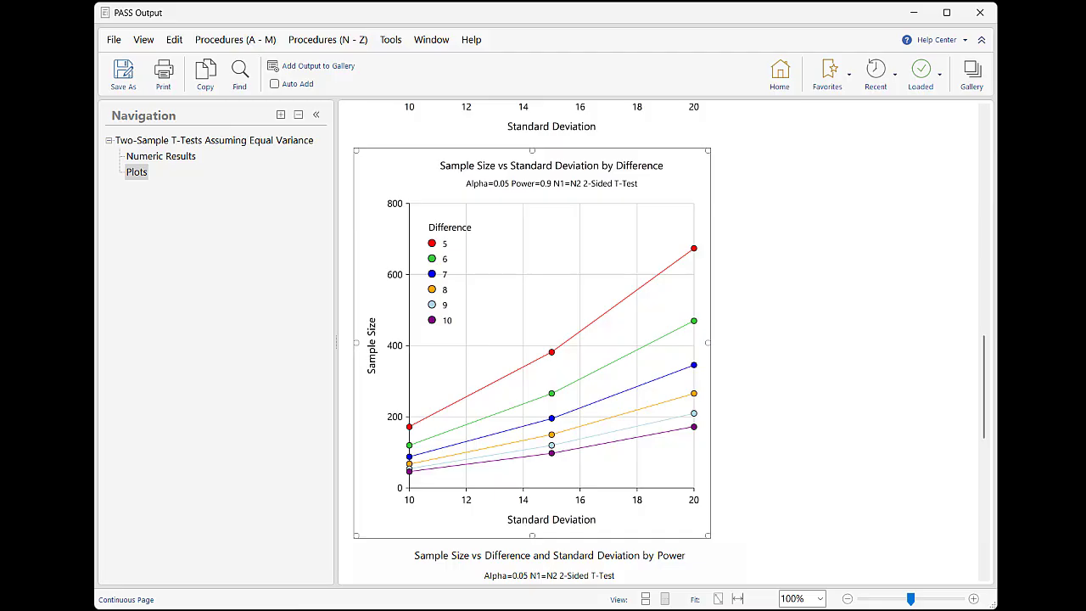
# Add the current output to the output gallery, and switch between the output and gallery windows, ending in the gallery
pyautogui.click(314, 62)
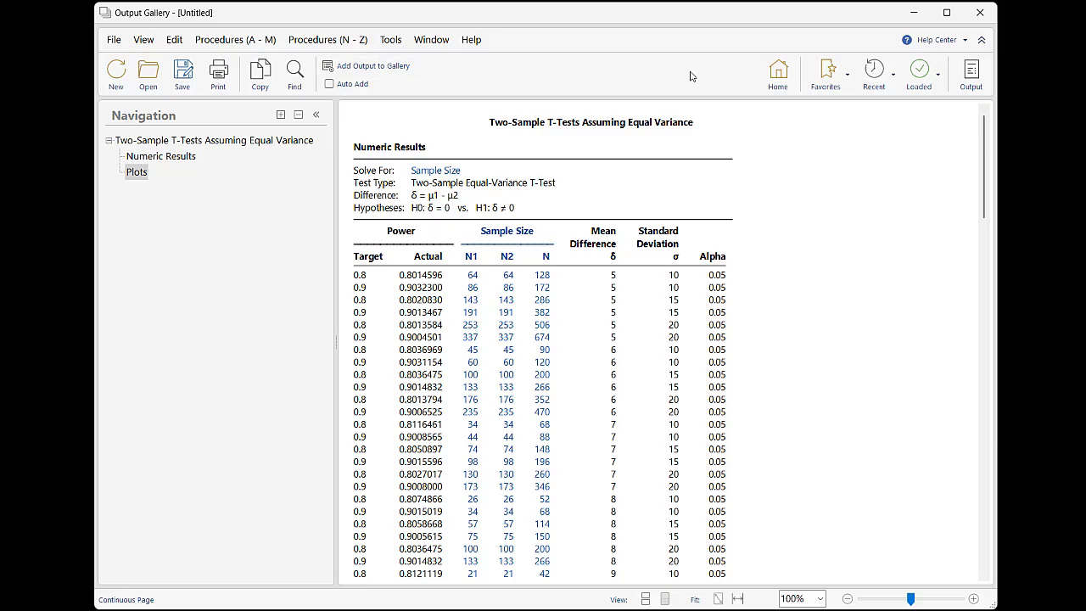
pyautogui.click(971, 84)
pyautogui.click(972, 84)
pyautogui.click(972, 84)
pyautogui.click(972, 84)
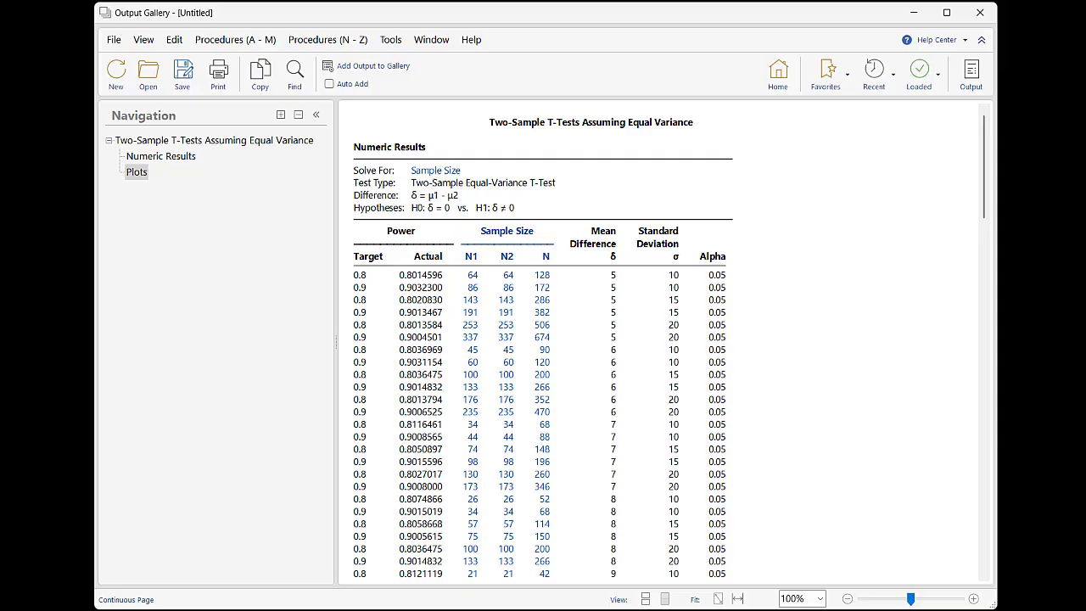
# Copy the Numeric Results section from the gallery, paste it into the blank Word document, and return to the beginning of the gallery
pyautogui.rightClick(161, 157)
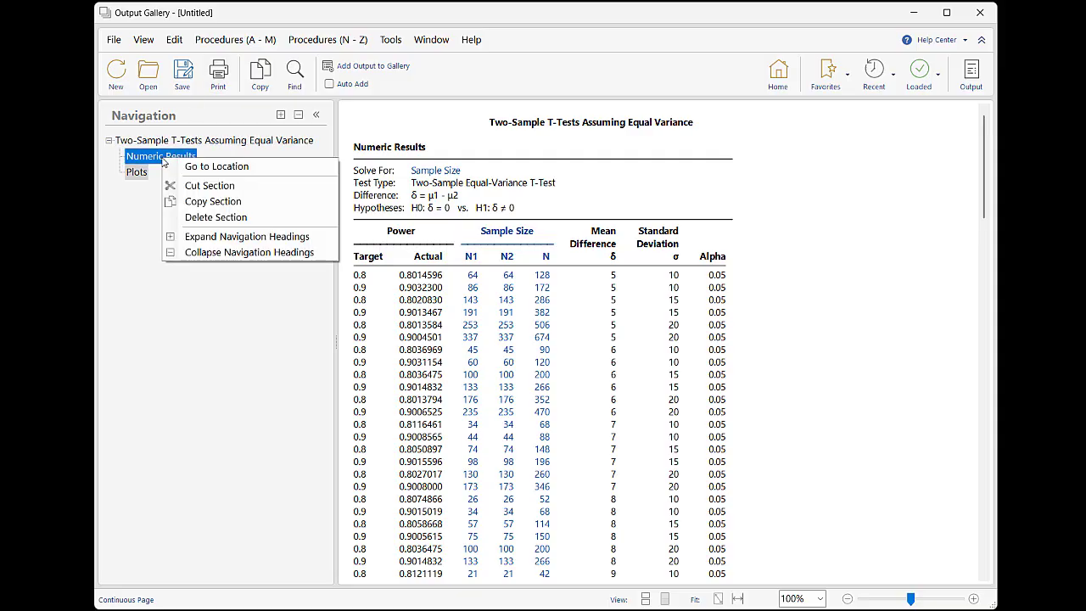
pyautogui.click(195, 202)
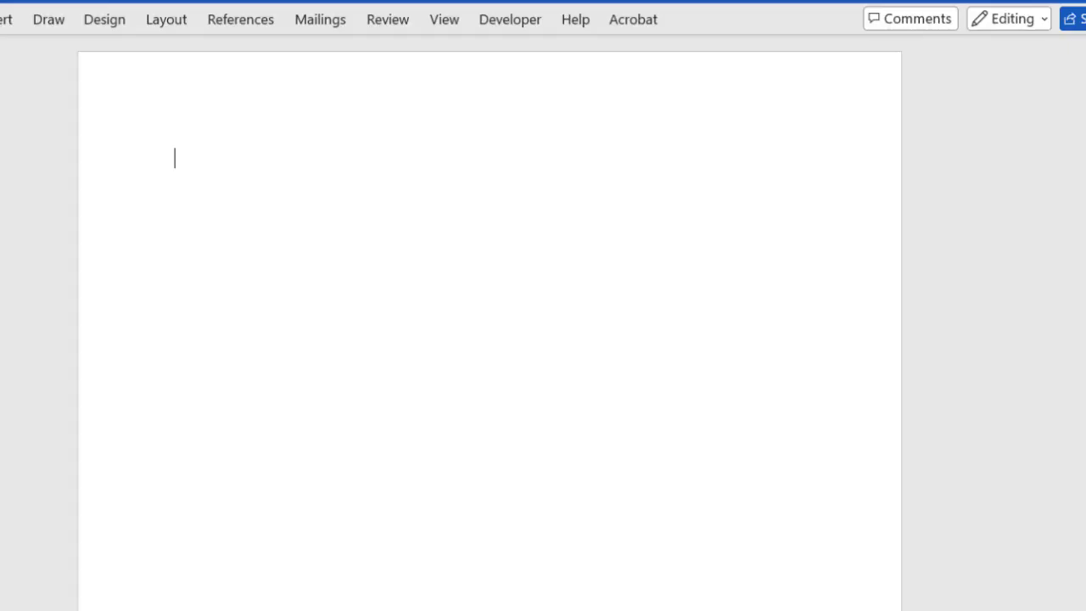
pyautogui.hotkey('ctrl', 'v')
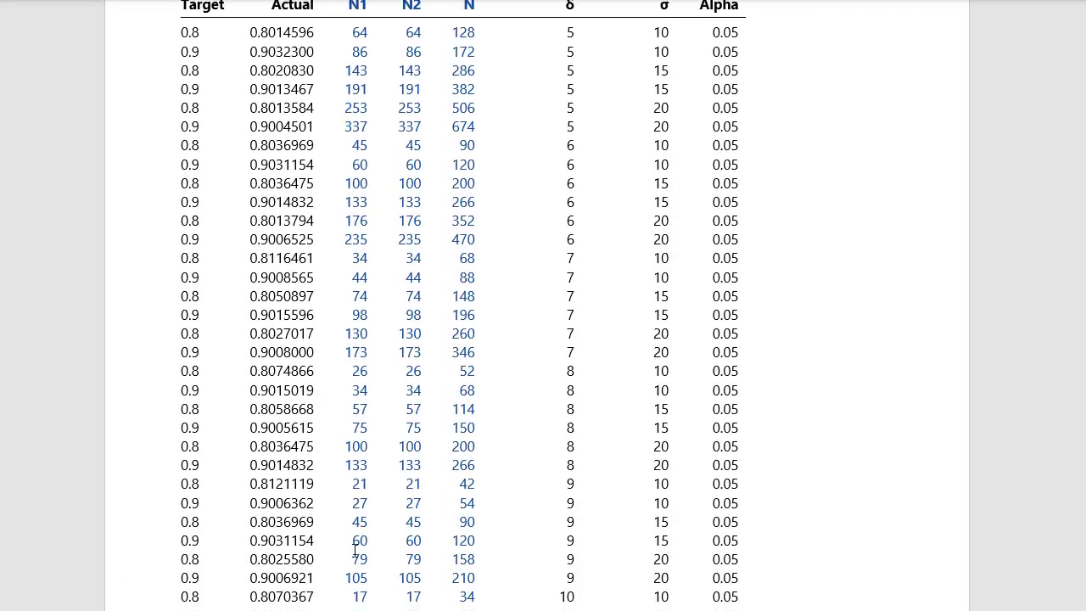
pyautogui.scroll(2, 481, 500)
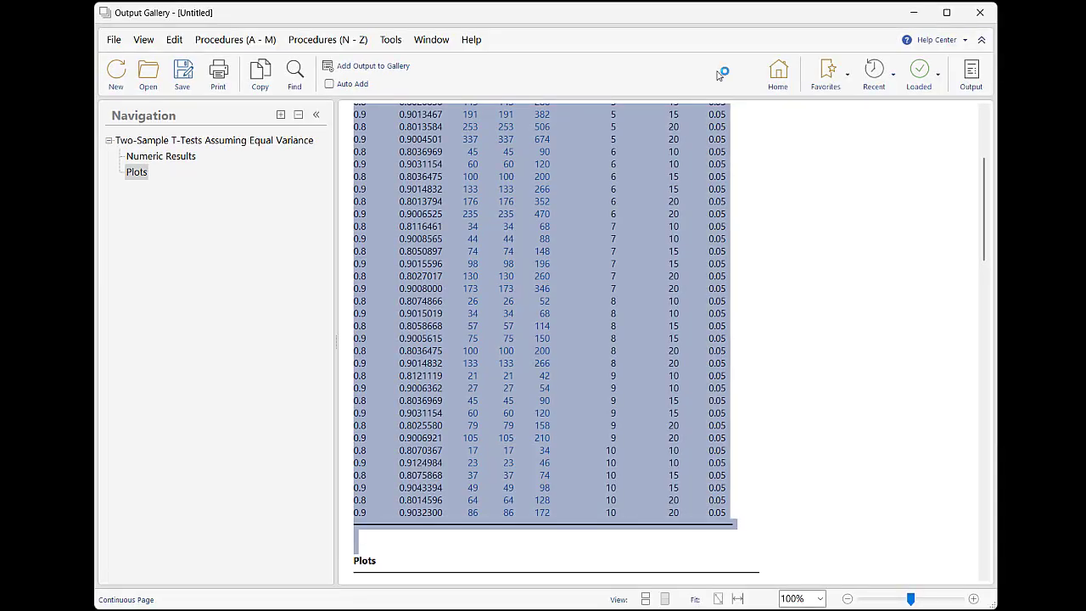
pyautogui.scroll(5, 988, 255)
pyautogui.click(927, 202)
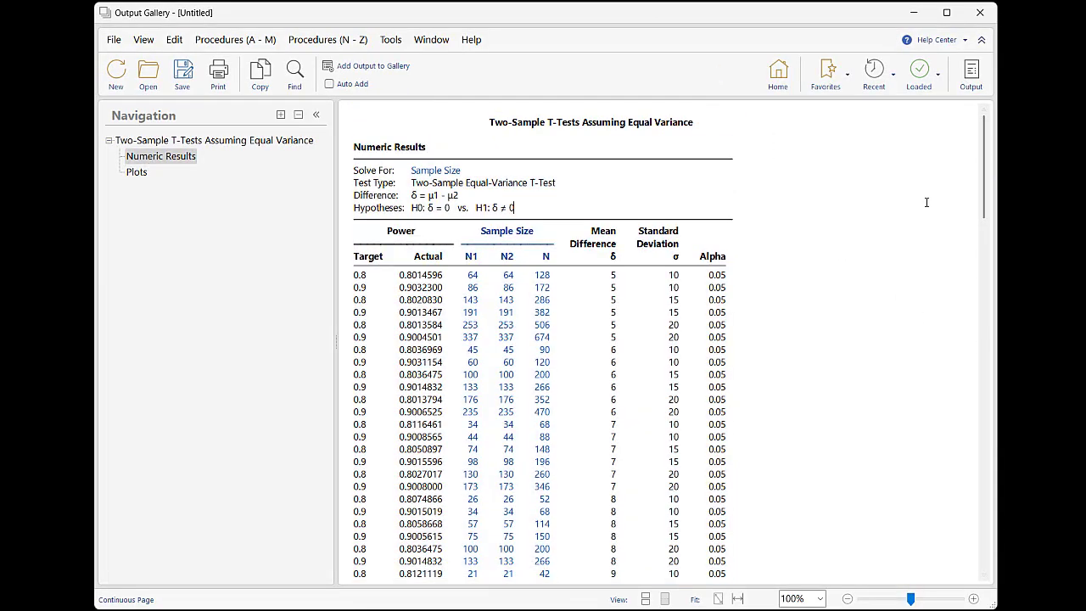